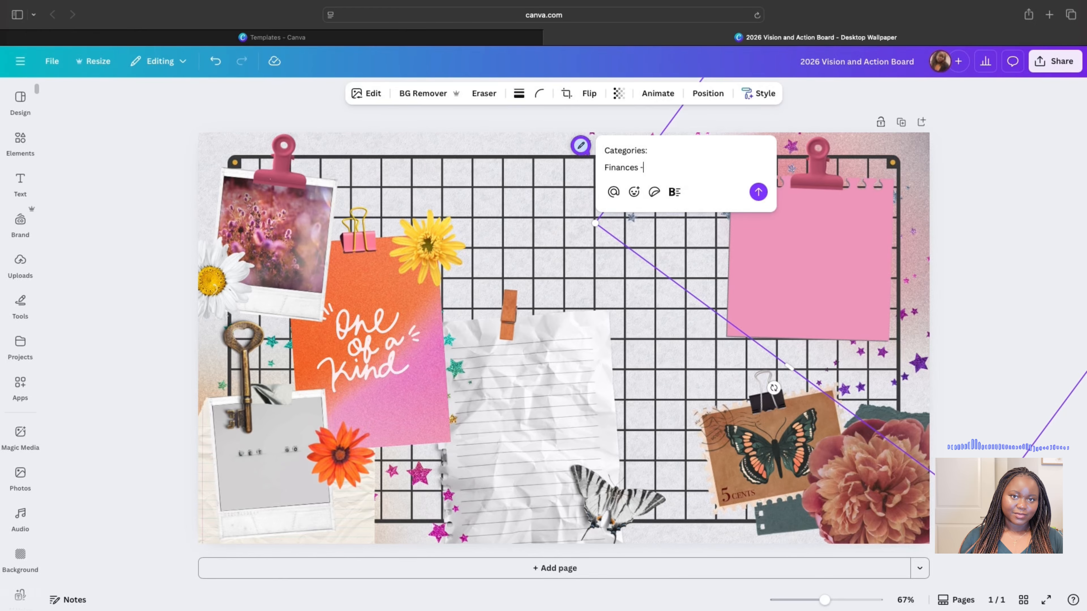
- Finish the finances line with 'and Paying Off Debt', then add the career-certification and Solo Travel lines
text(and Paying )
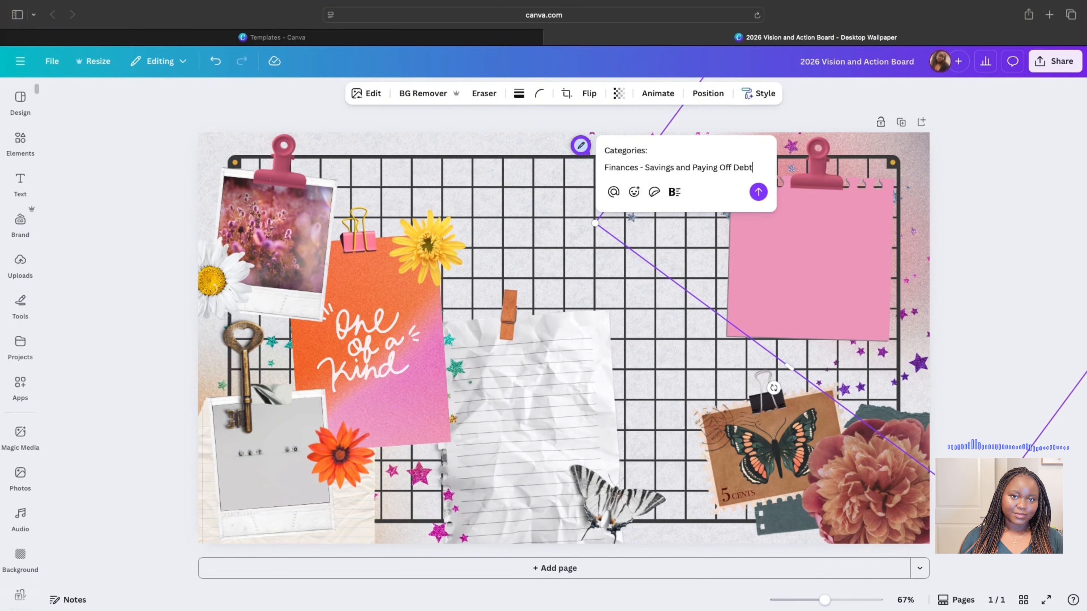
text(Off Debt)
key(shift+Return)
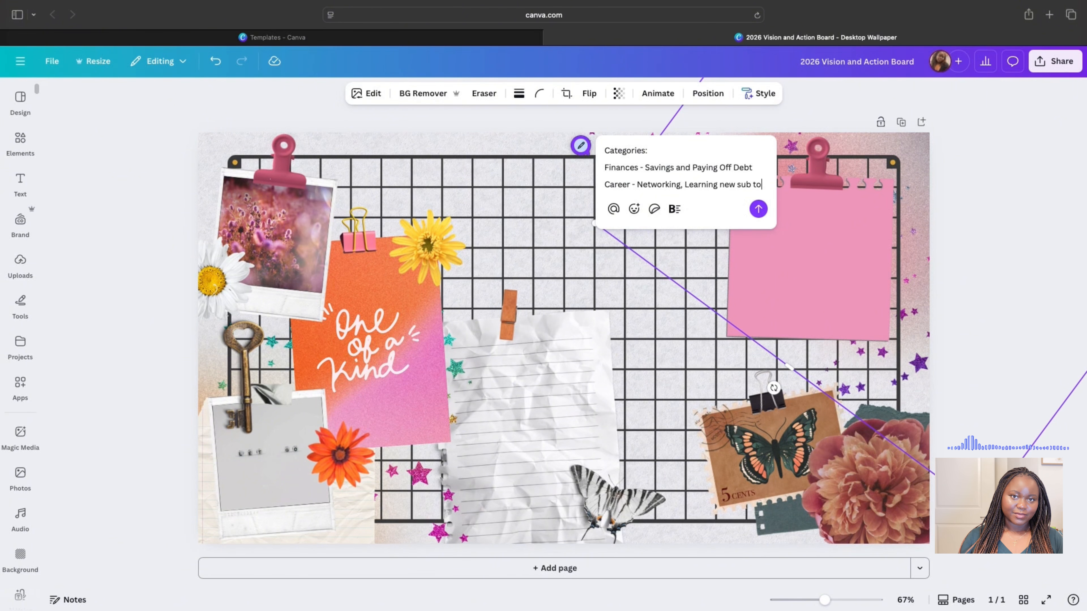
text(pic in field,)
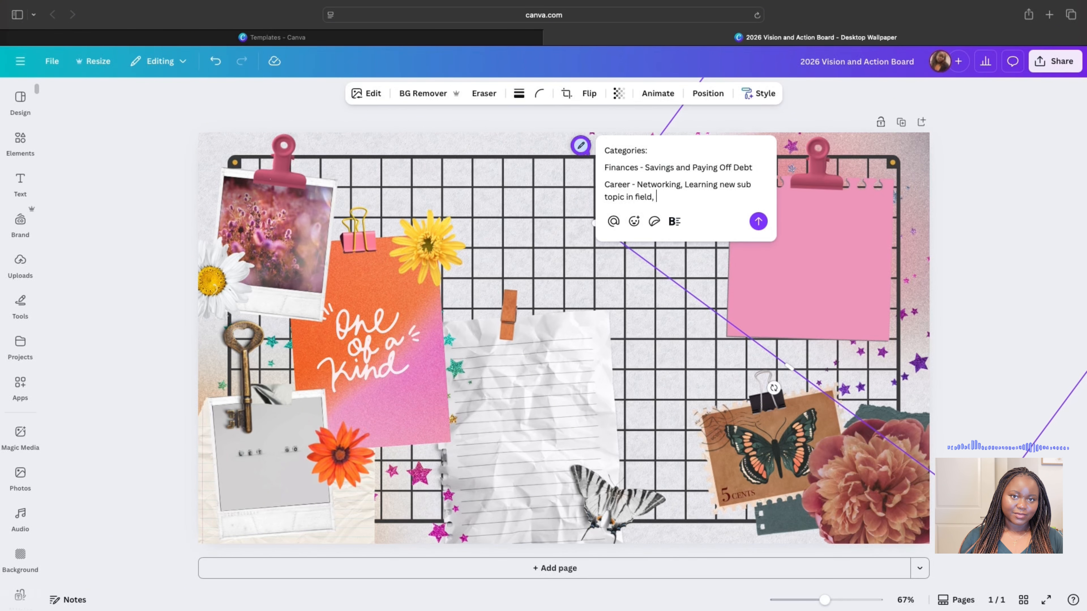
text( Get new certification)
double_click(744, 184)
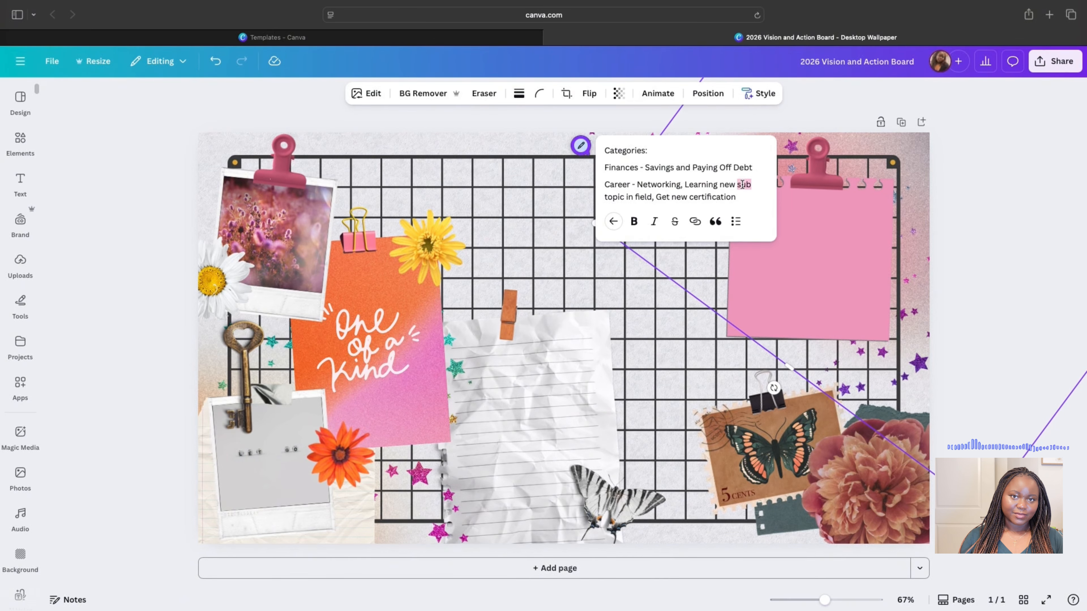
text(emerging)
key(shift+Return)
text(S)
text(ravel - esp Solo Travel)
key(shift+Return)
- Add the Faith line (Bible Study, church serving) and the Grow Social Media line (YouTube, TikTok, Instagram)
text(Fia)
key(BackSpace)
key(BackSpace)
text(aith - Bible Study, Faith based books, Serving at Church, More Faith based community)
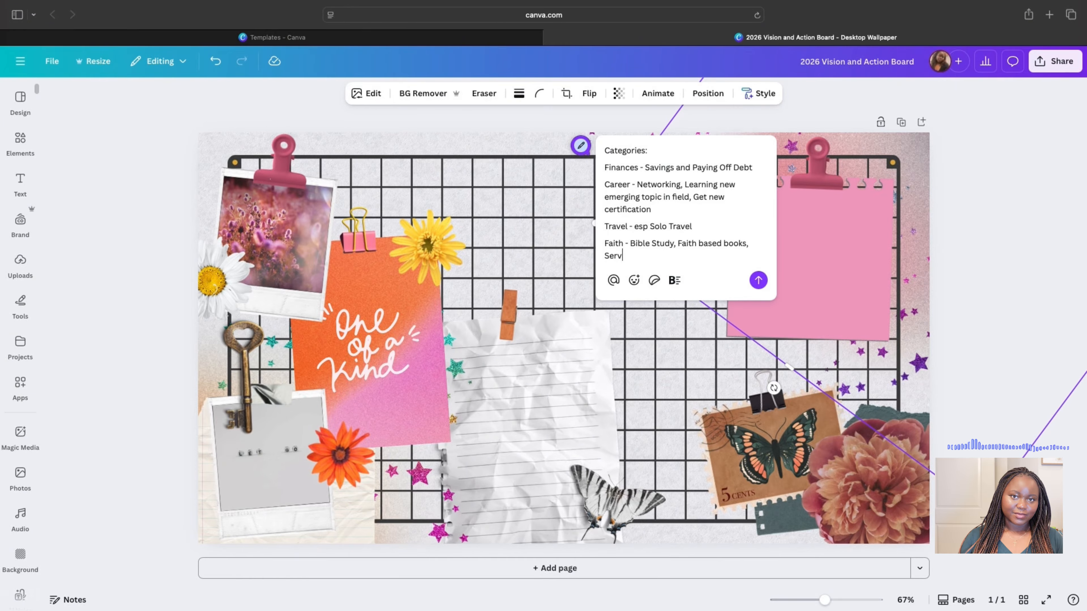
key(shift+Return)
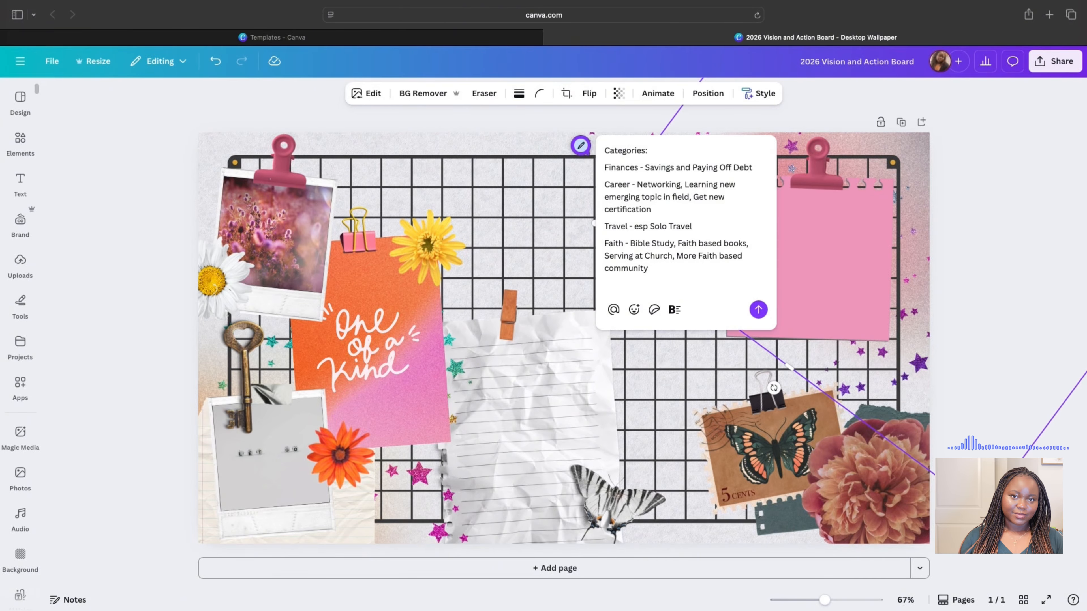
text(Grow Social Media - YouTube, TikRok, Insta)
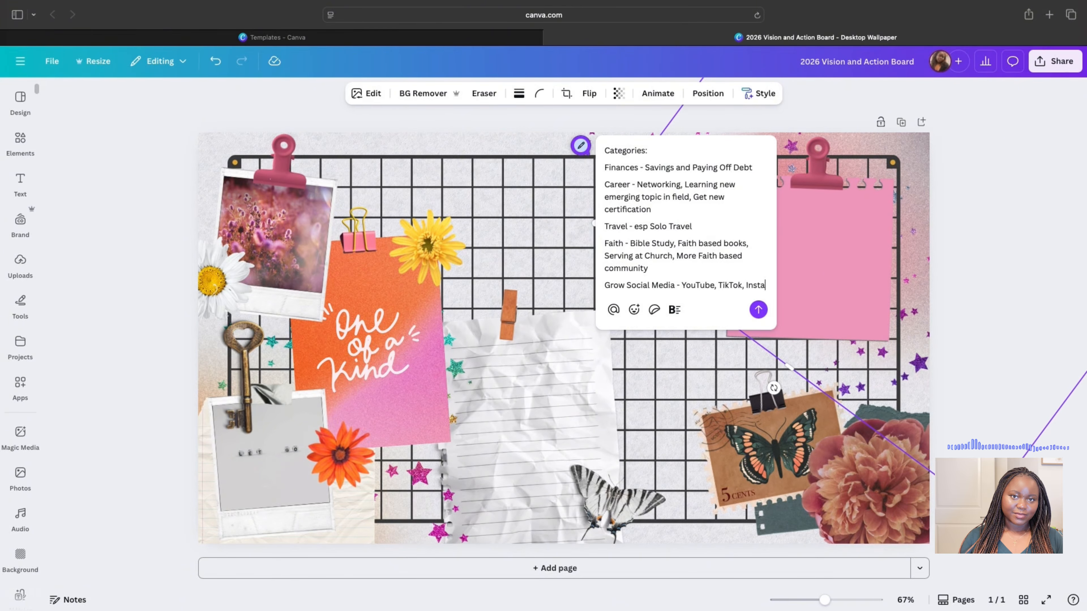
text(gram)
key(shift+Return)
key(shift+Return)
- Add lines for Weight Loss (lose 50lbs), family, reading, Open to love and 'HAVE FUN!!!!'
key(BackSpace)
text(Weight Loss J)
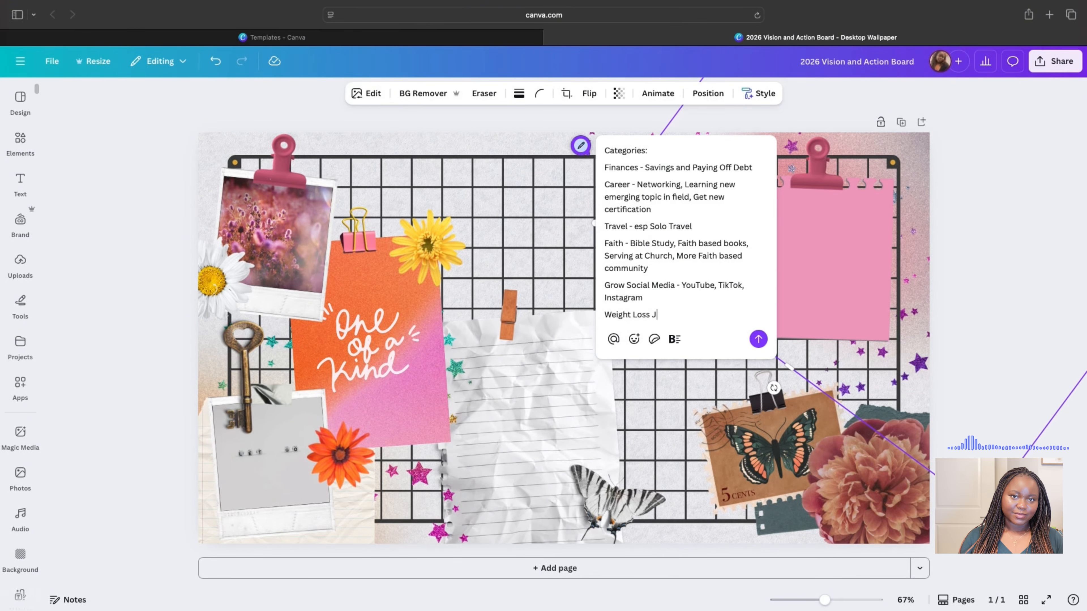
text(ourney - lose 50lbs)
key(shift+Return)
text(Family and friends - spend time with family internationally, more scheduled check-ins/hangouts with friends in person.)
key(shift+Return)
text(Read More books - fiction, nonfiction, etc)
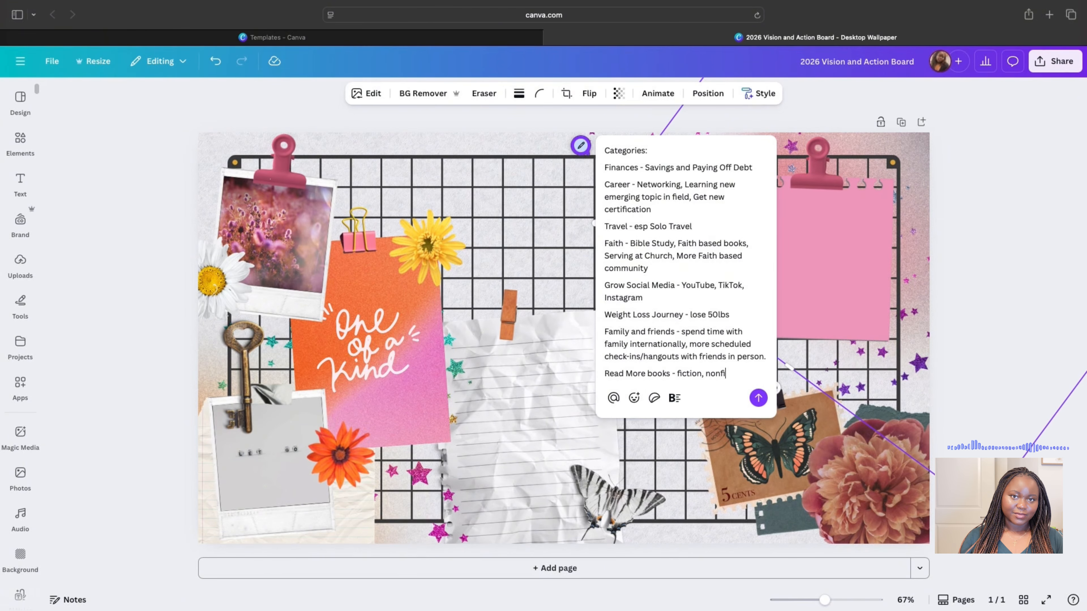
key(shift+Return)
text(Open to love - love, dating, relationship.)
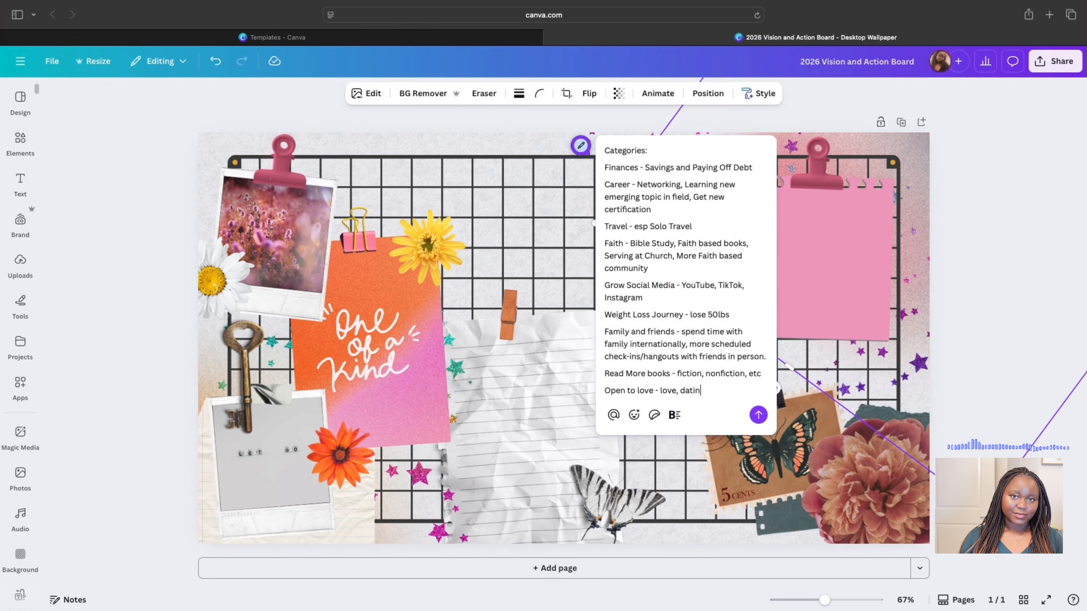
key(shift+Return)
text(HAVE FUN!!!!)
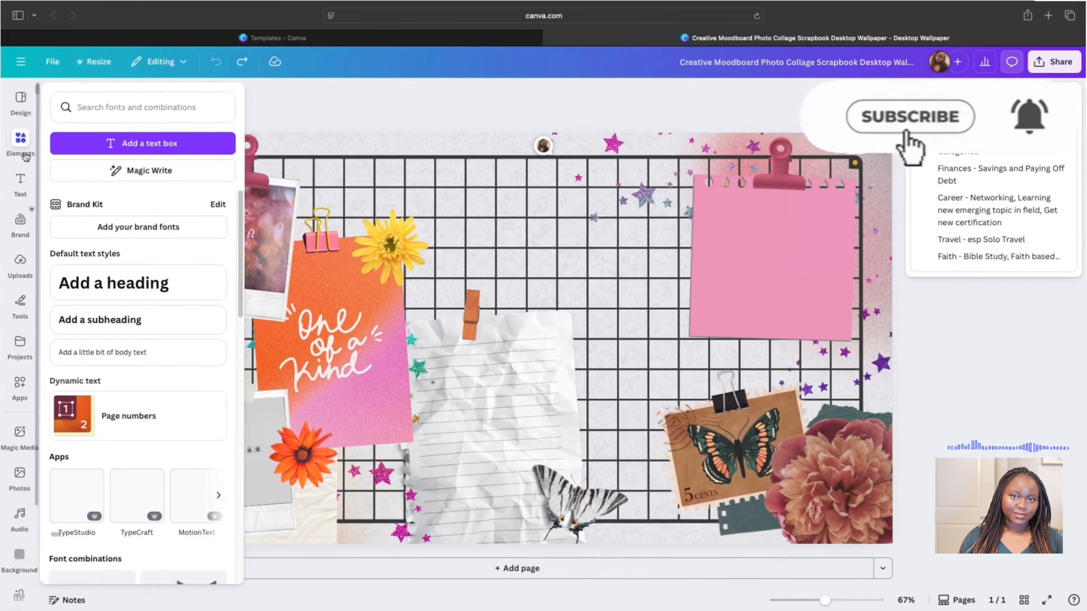
- Search Elements graphics for 'Have fun' and add the fun stickers to the board
click(25, 157)
text(Hasv)
key(BackSpace)
key(BackSpace)
key(Return)
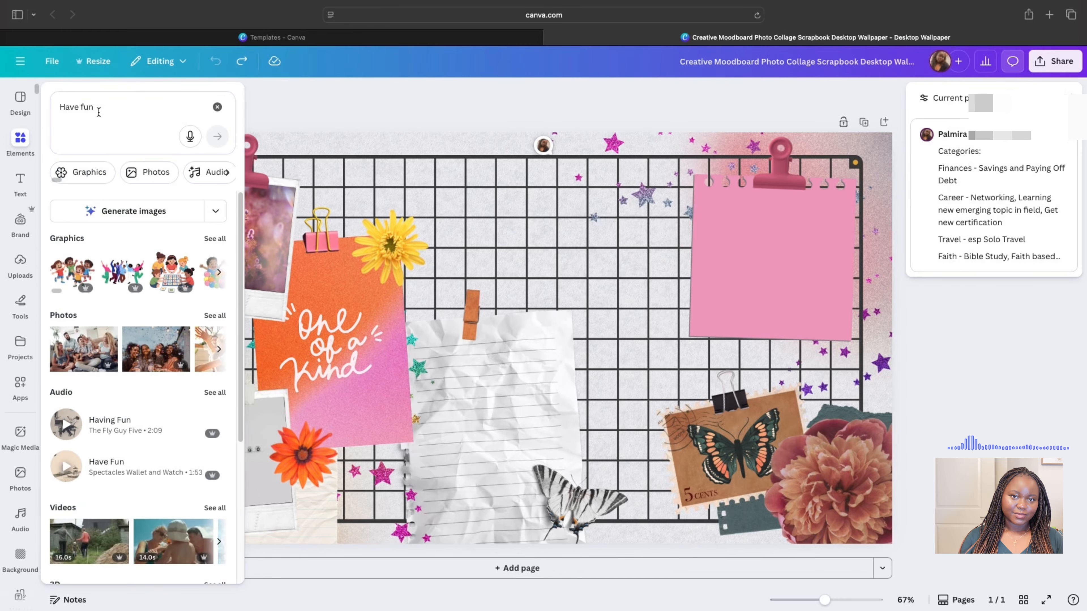
click(215, 239)
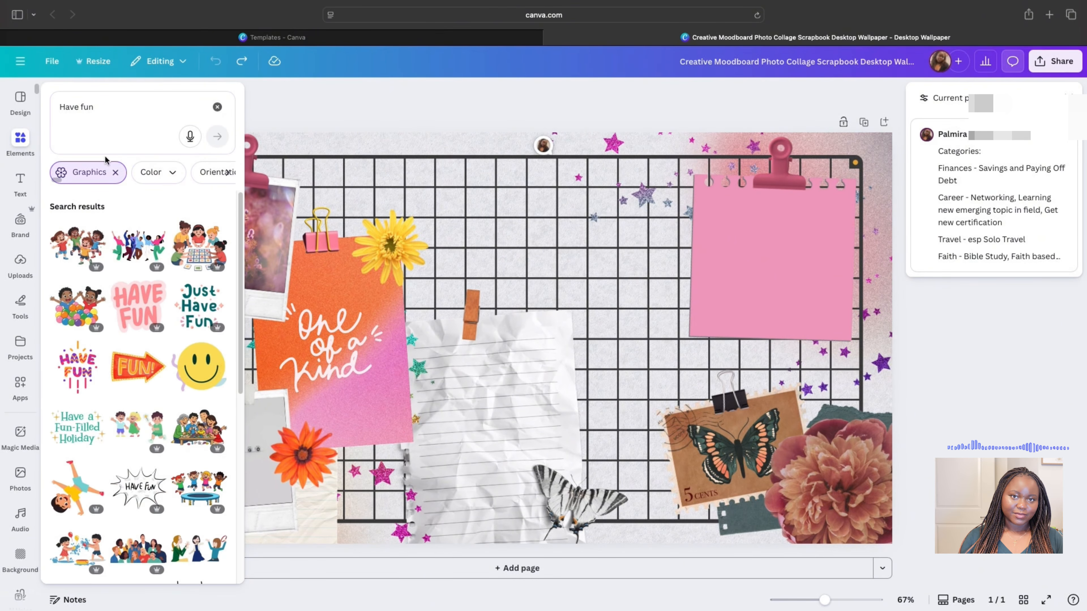
click(184, 288)
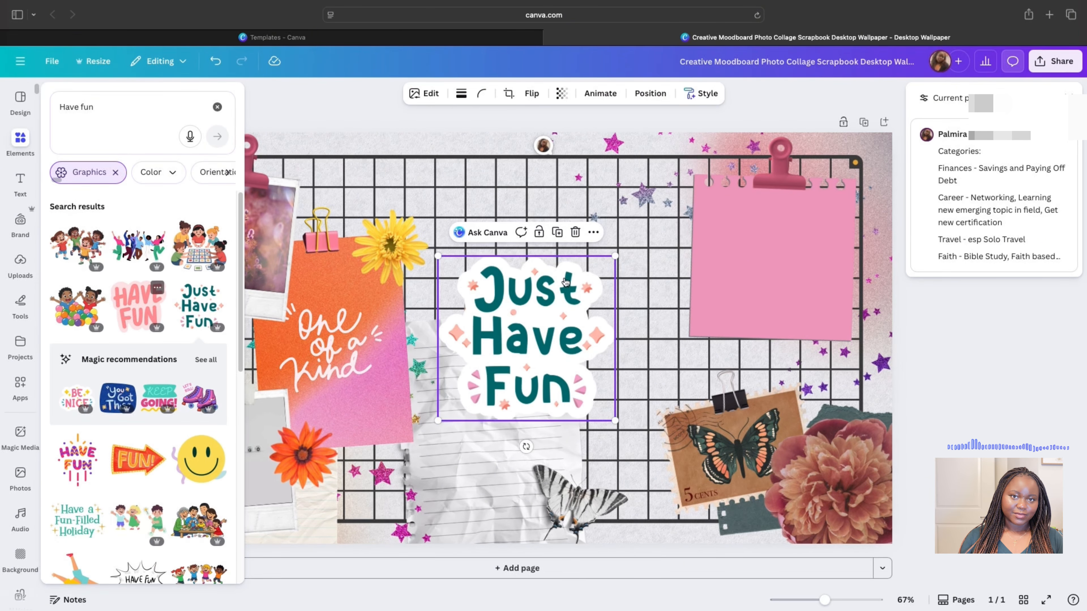
- Shrink HAVE FUN near the top-left photo and set Just Have Fun beside the butterfly stamp
drag(495, 301, 391, 247)
drag(486, 320, 379, 218)
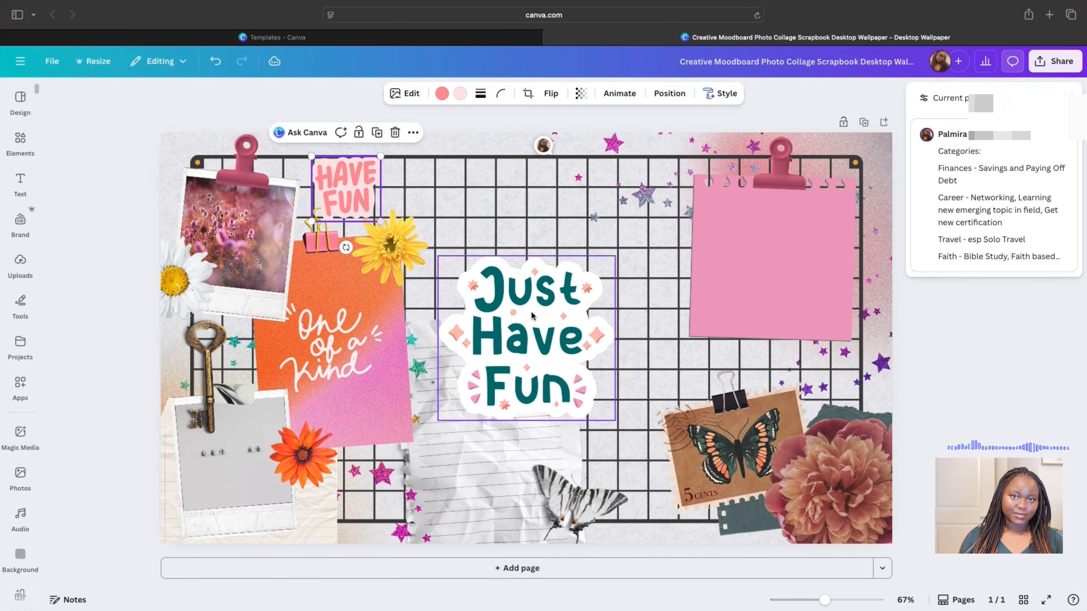
click(438, 273)
drag(438, 256, 521, 333)
drag(568, 374, 631, 454)
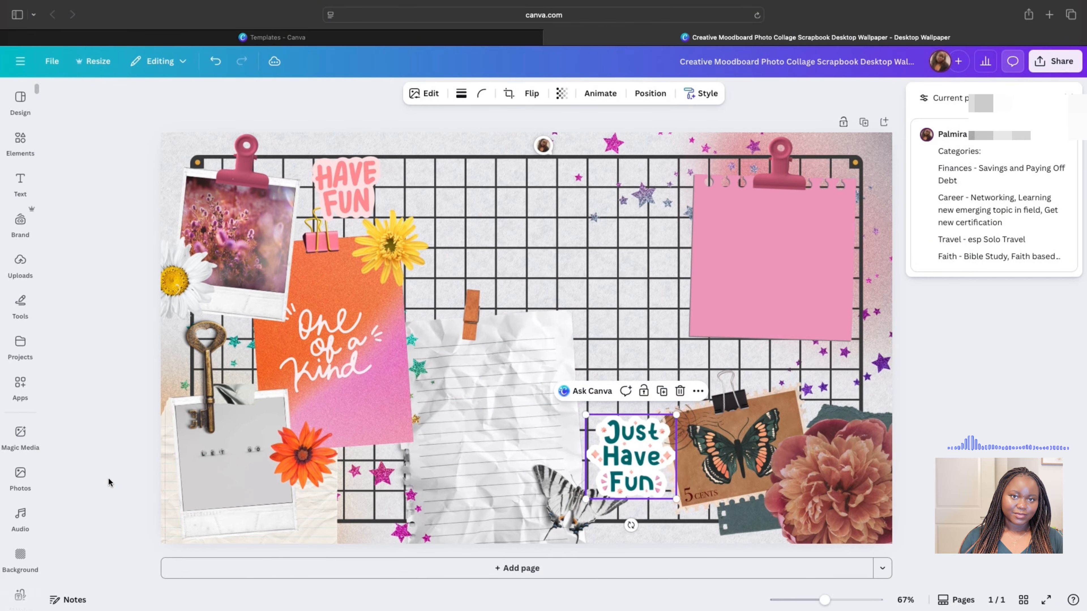
click(105, 458)
click(21, 141)
- Search Elements for 'savings' and add a resized pink money-bag graphic to the board
click(129, 102)
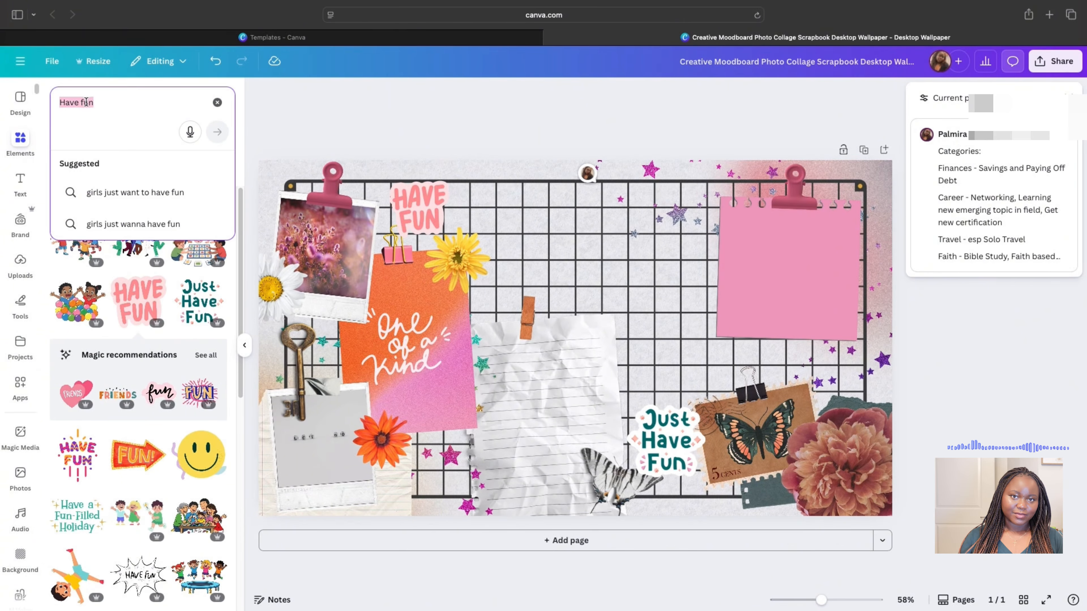
text(savings)
key(Return)
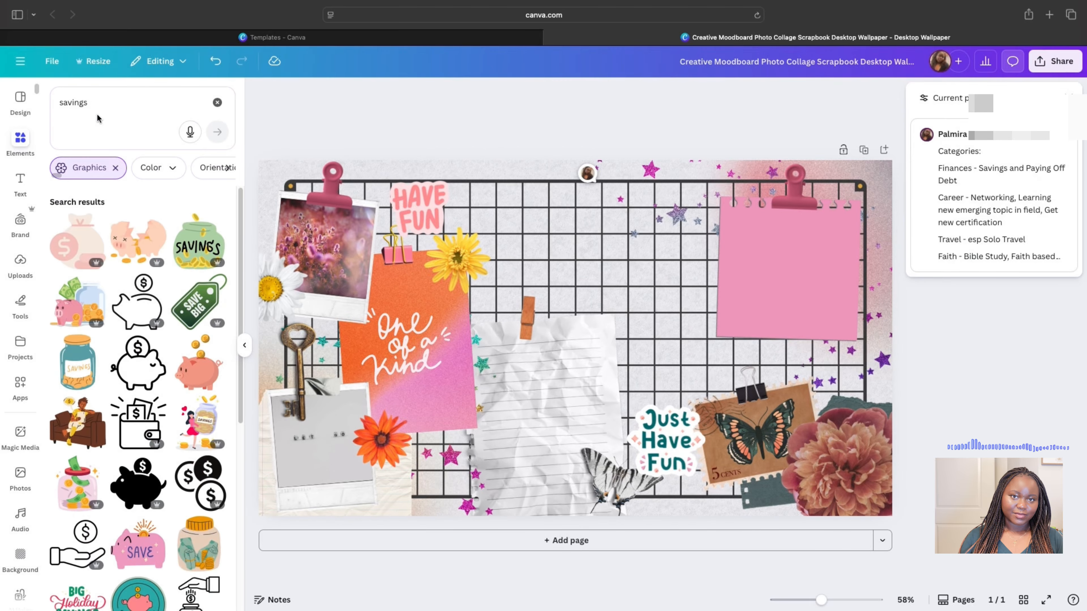
scroll(159, 433, down, 5)
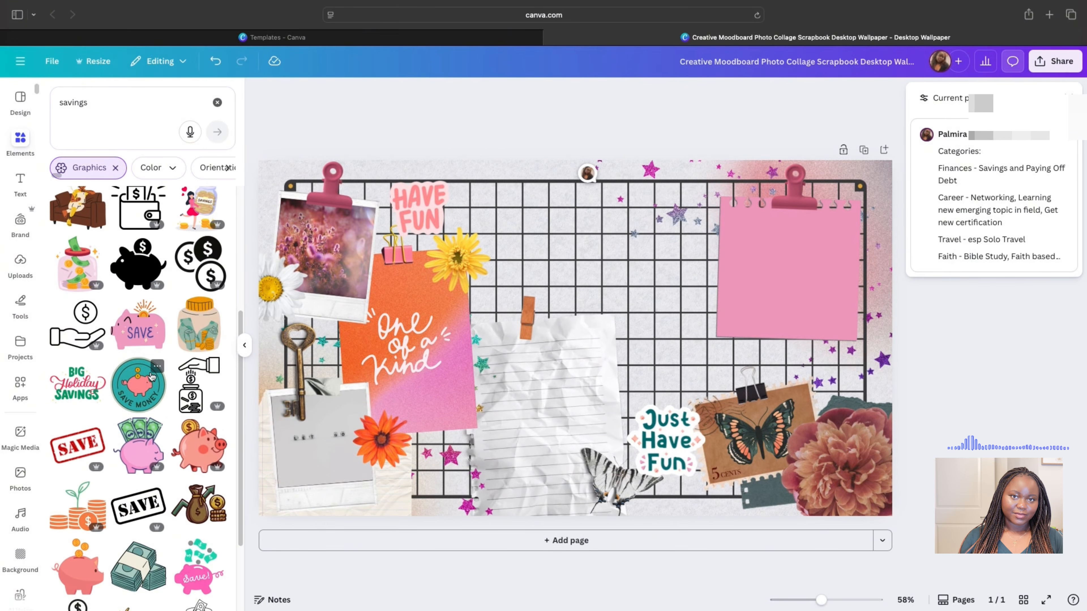
scroll(151, 375, down, 10)
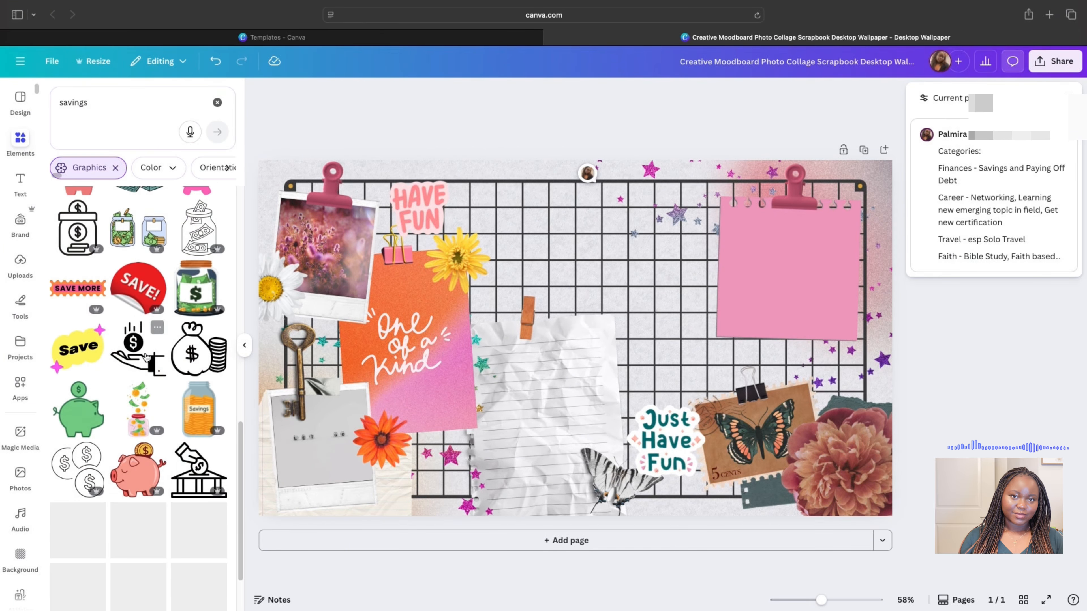
scroll(142, 373, down, 10)
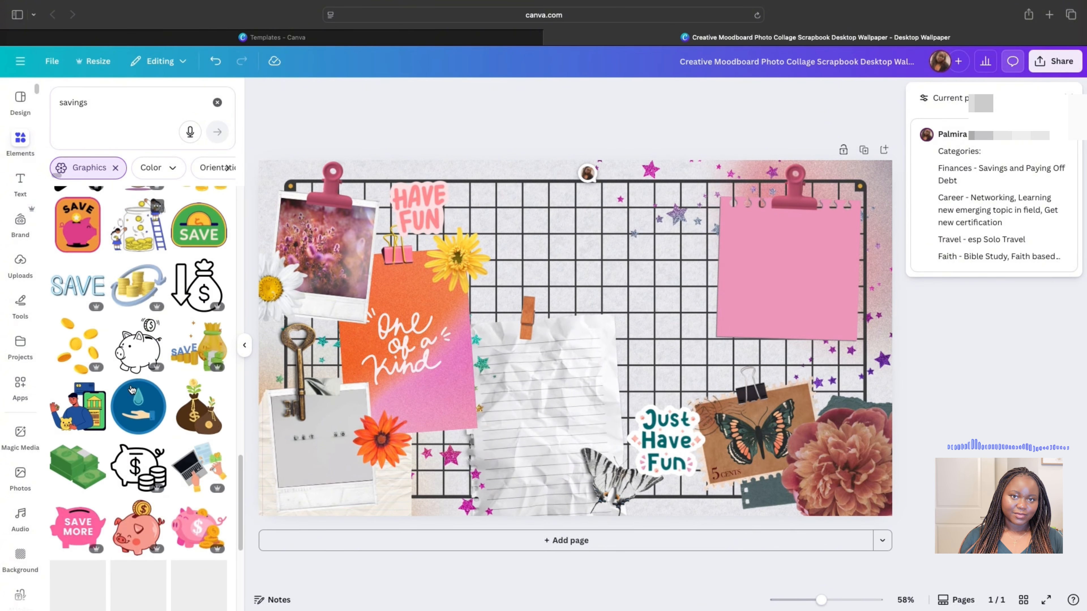
scroll(132, 389, down, 10)
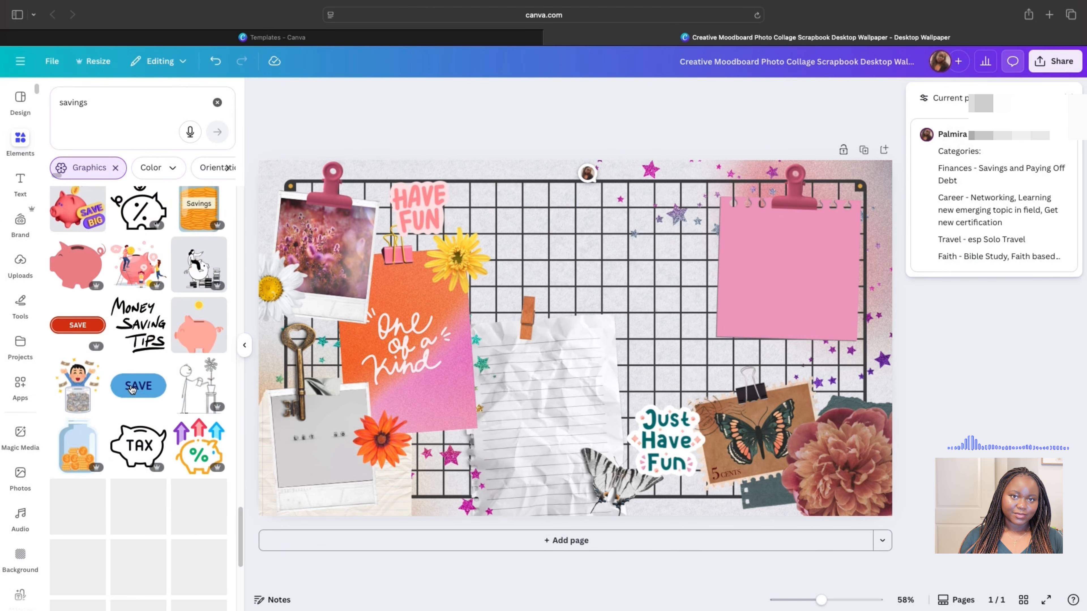
scroll(130, 384, down, 5)
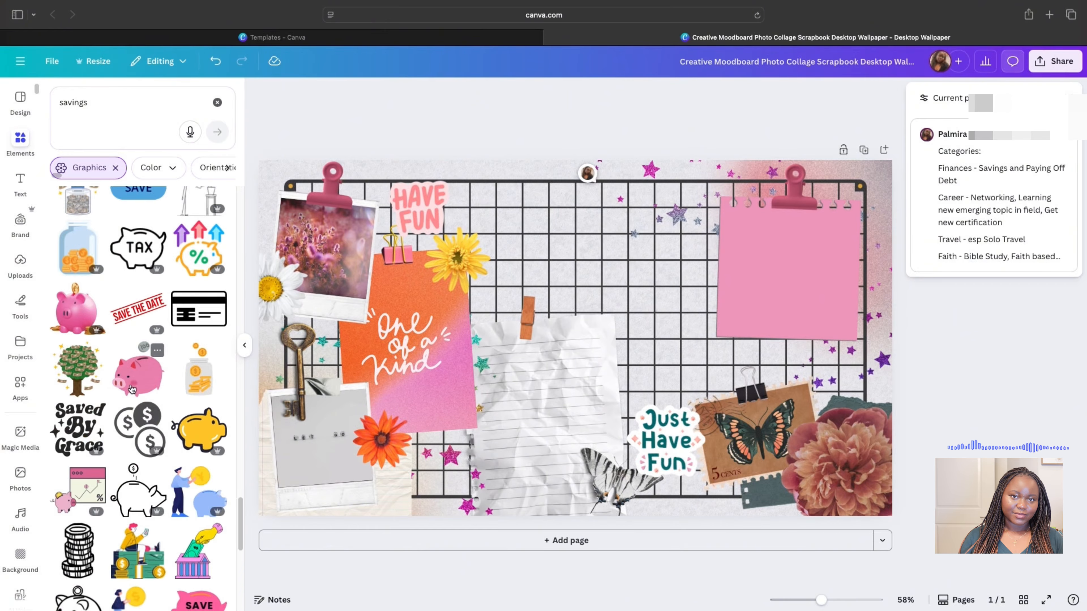
scroll(133, 385, up, 20)
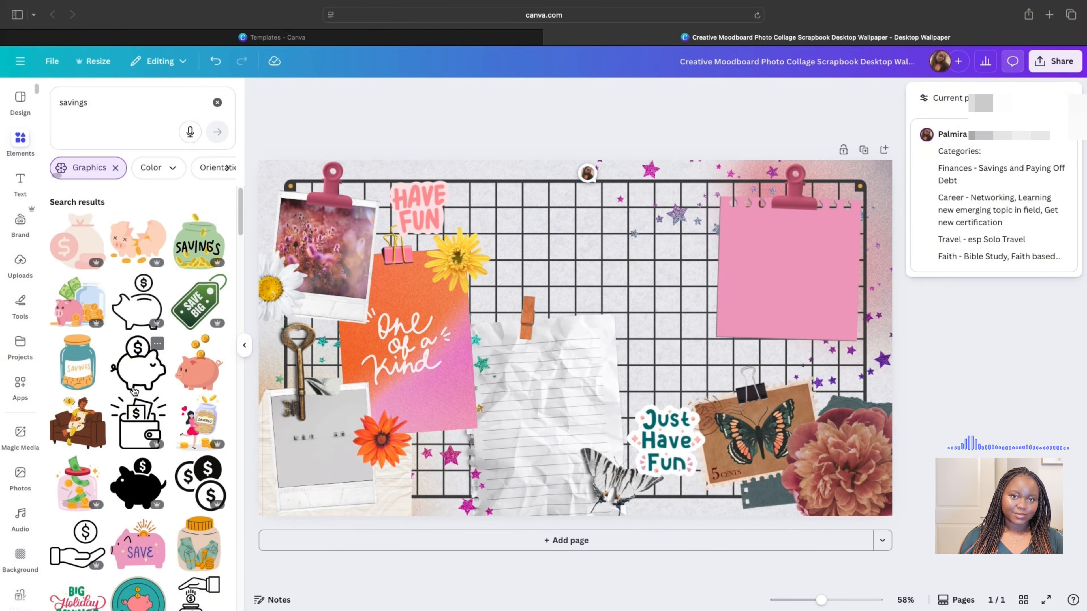
click(85, 235)
drag(649, 264, 649, 376)
- Add a tiny black SAVE stamp above the Just Have Fun sticker
scroll(133, 428, down, 2)
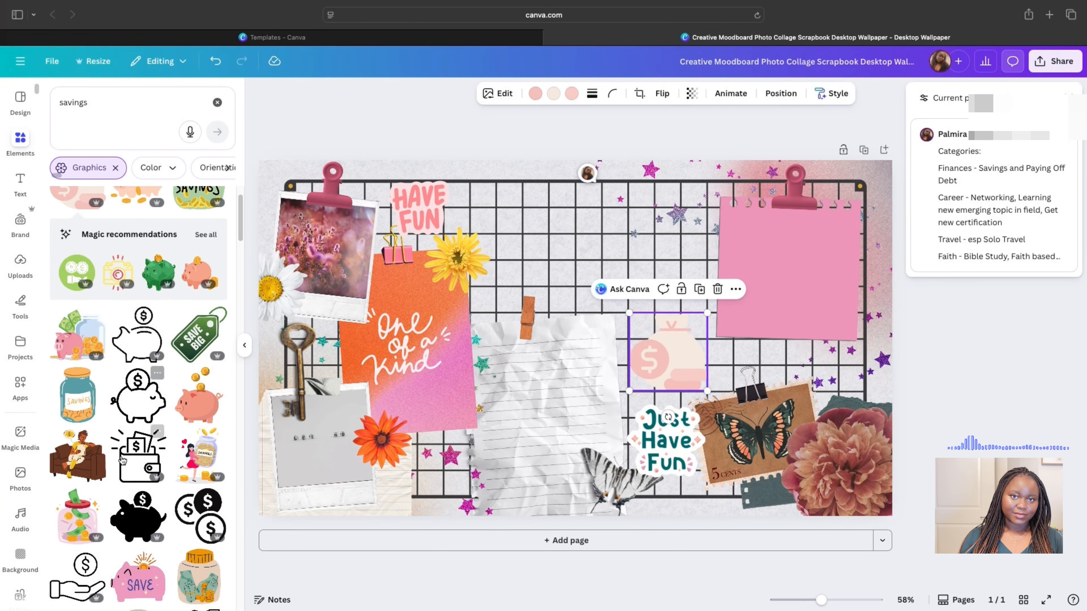
scroll(132, 441, down, 4)
scroll(125, 445, down, 2)
click(138, 401)
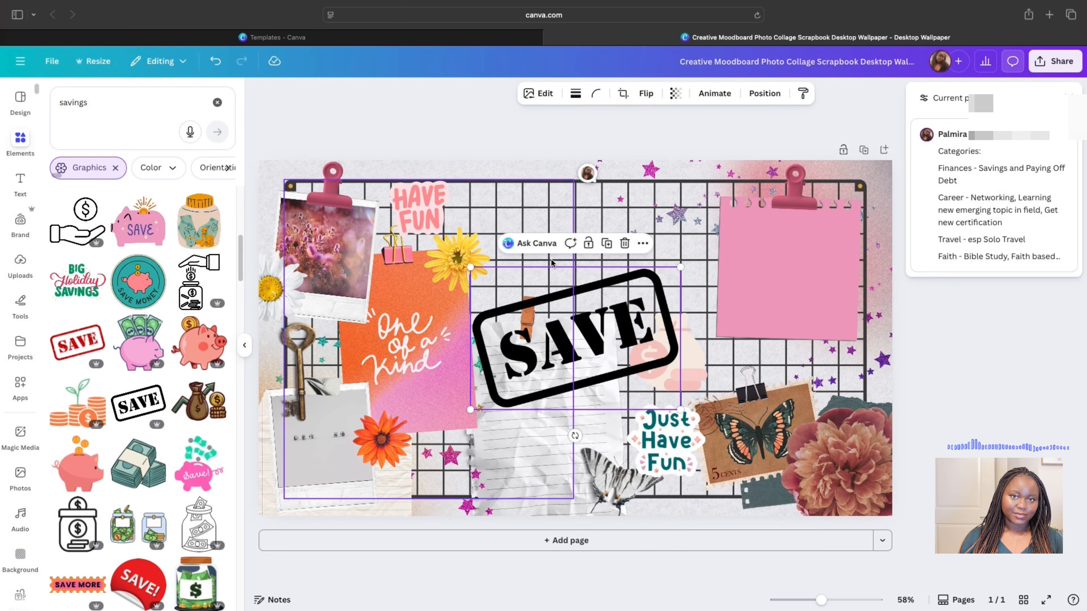
drag(680, 267, 663, 323)
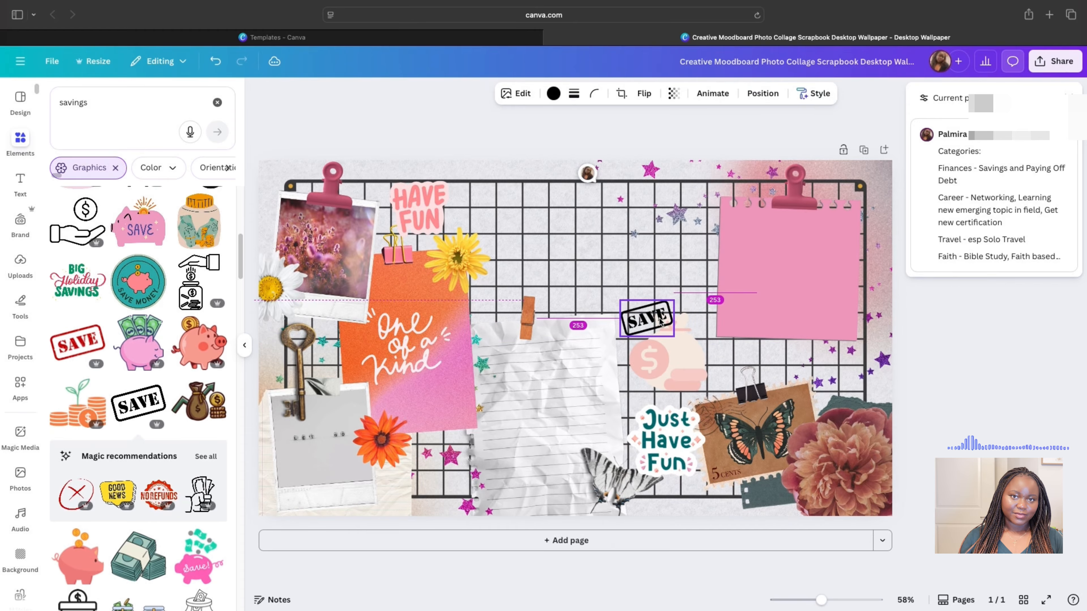
- Search graphics for 'debt pay off' and browse the results
click(80, 106)
text(debt pay )
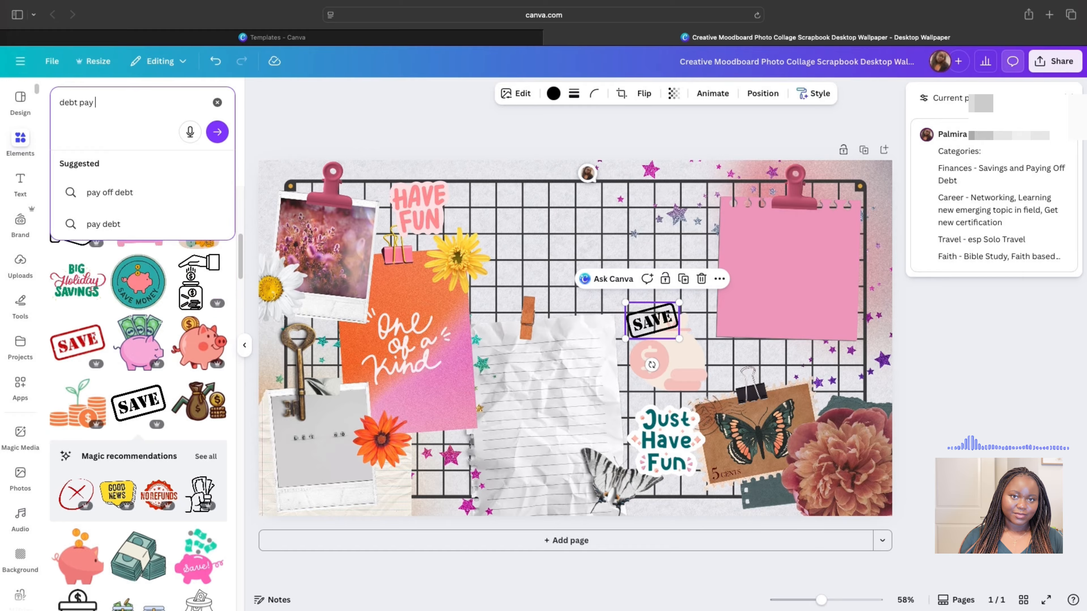
text(lof)
key(BackSpace)
key(BackSpace)
key(BackSpace)
text(of)
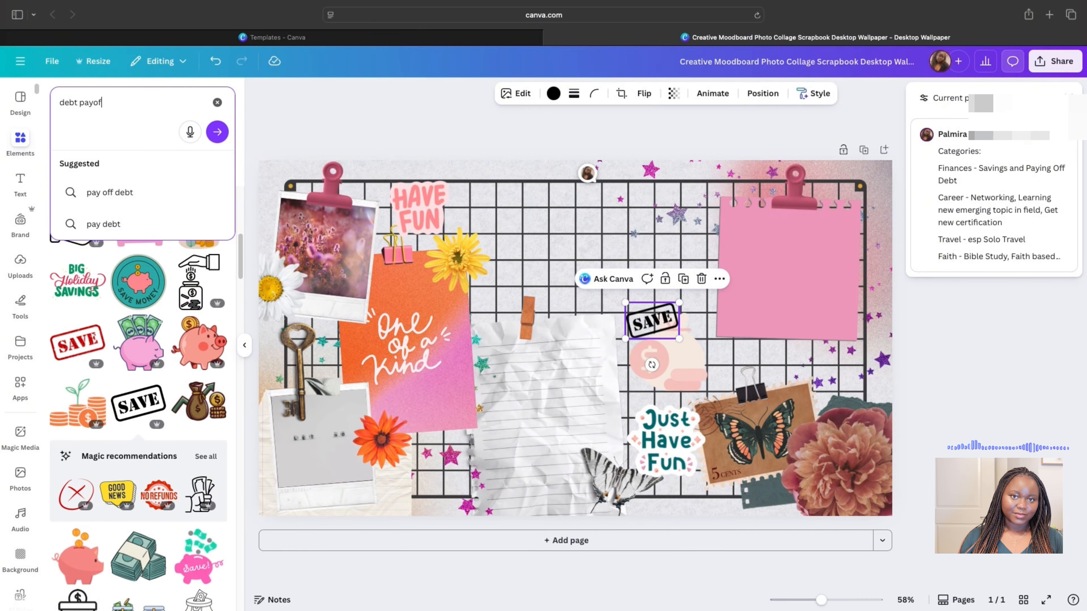
text(f)
key(Return)
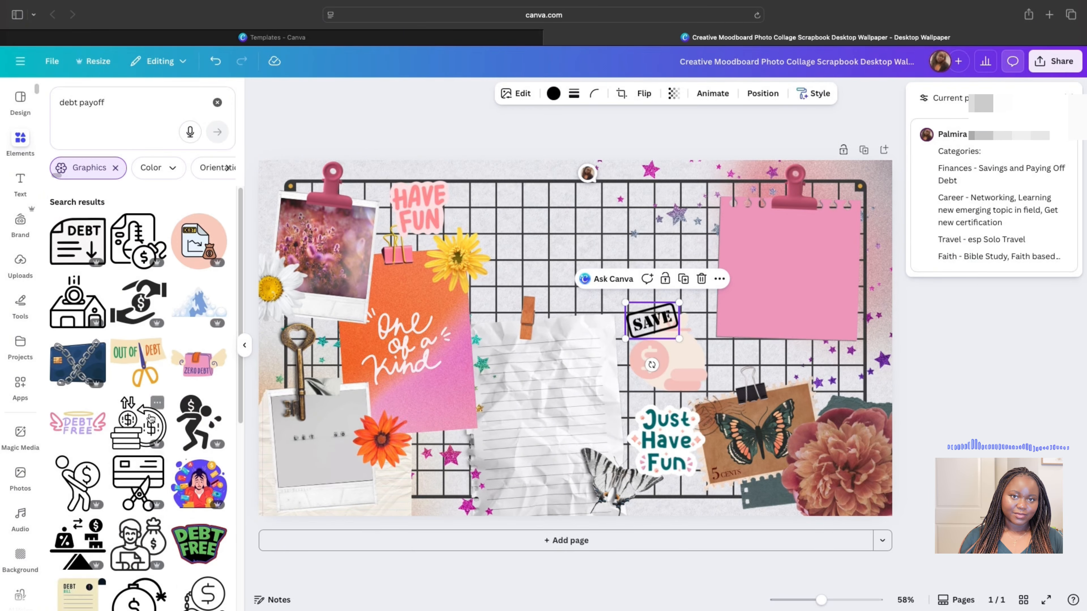
scroll(142, 406, down, 2)
scroll(131, 388, down, 10)
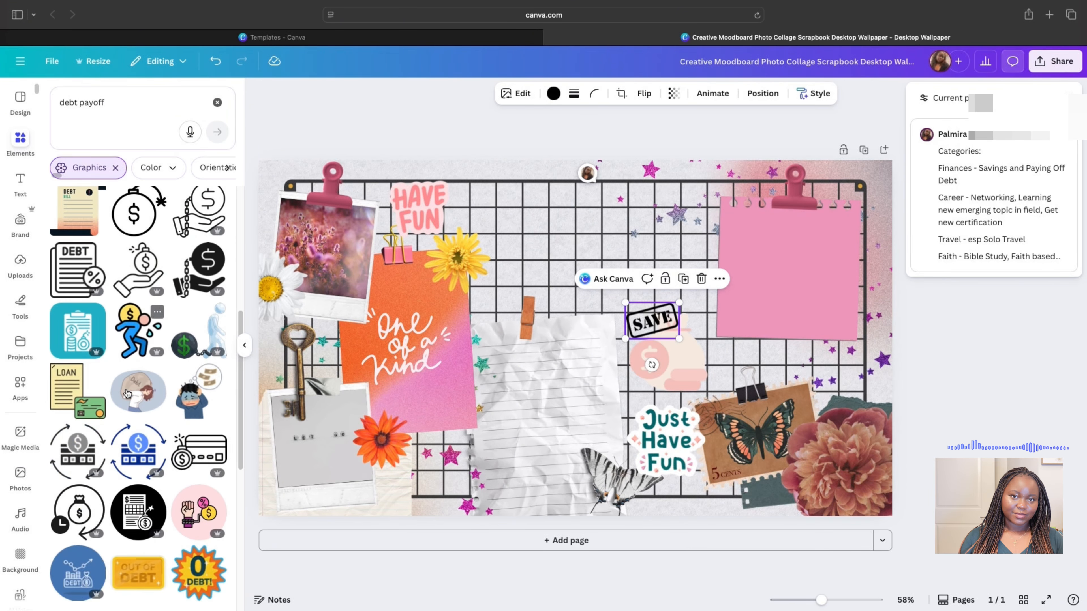
scroll(128, 393, down, 6)
scroll(128, 393, down, 9)
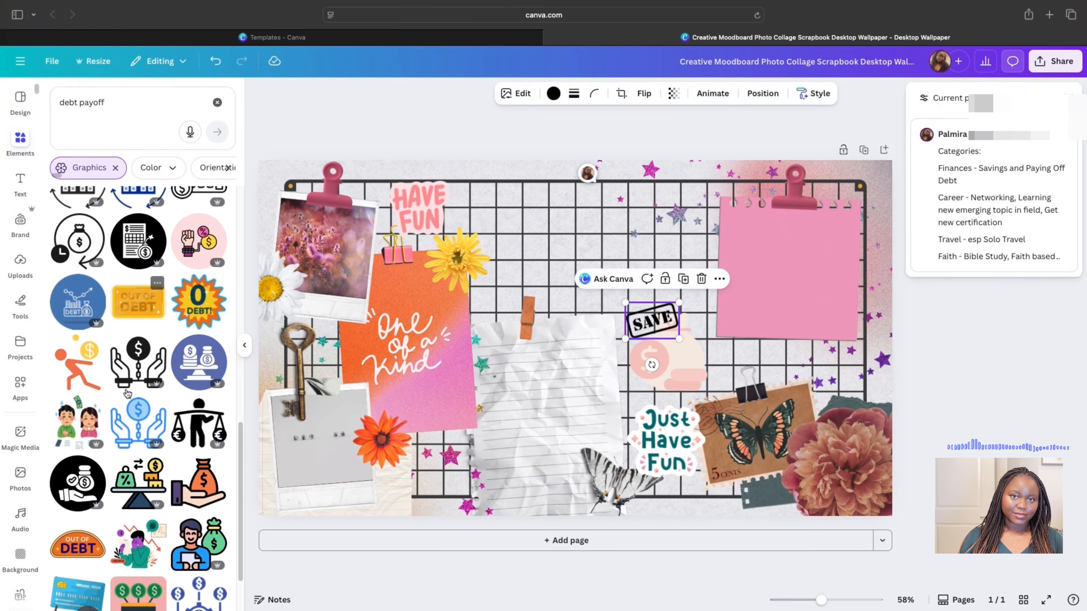
scroll(127, 393, down, 11)
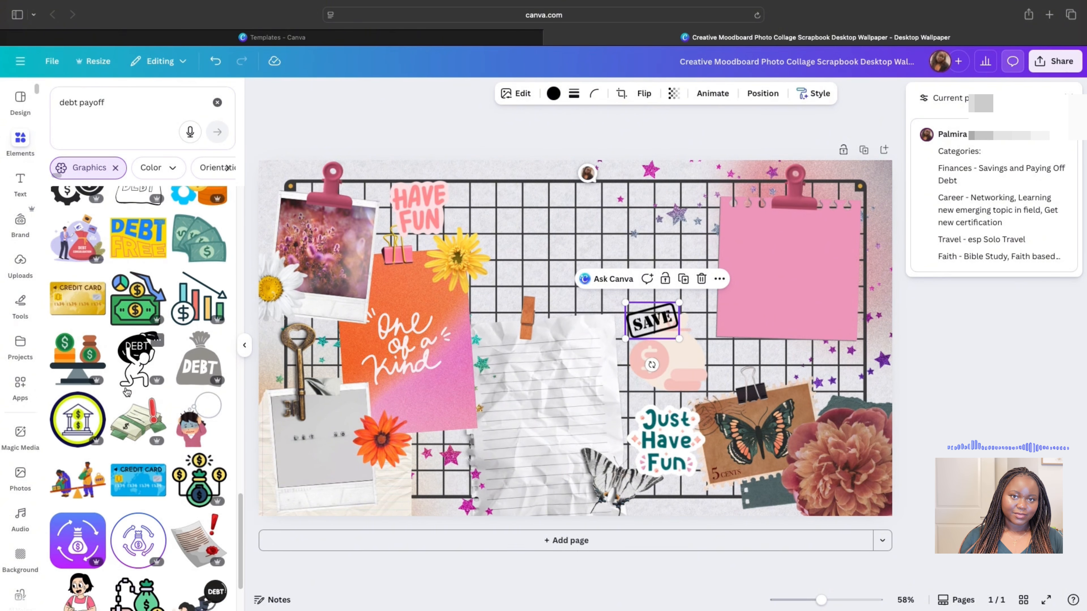
scroll(128, 393, down, 4)
scroll(127, 392, down, 4)
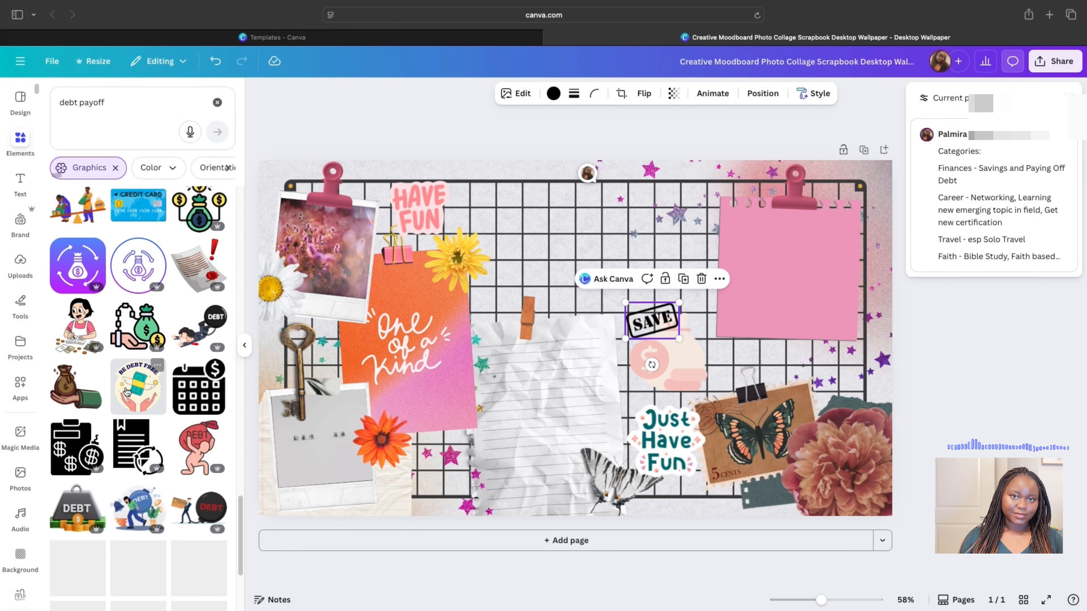
scroll(122, 401, up, 20)
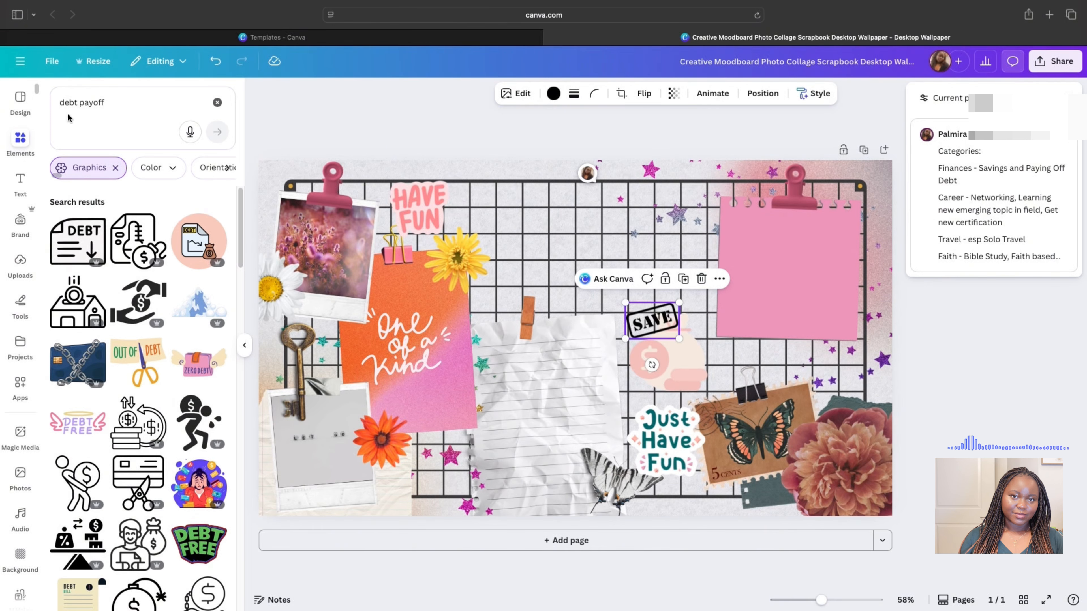
- Search graphics for 'pay off debt' and browse for a suitable chart
click(73, 105)
text(pay of)
text(f p)
key(BackSpace)
text(debt)
key(Return)
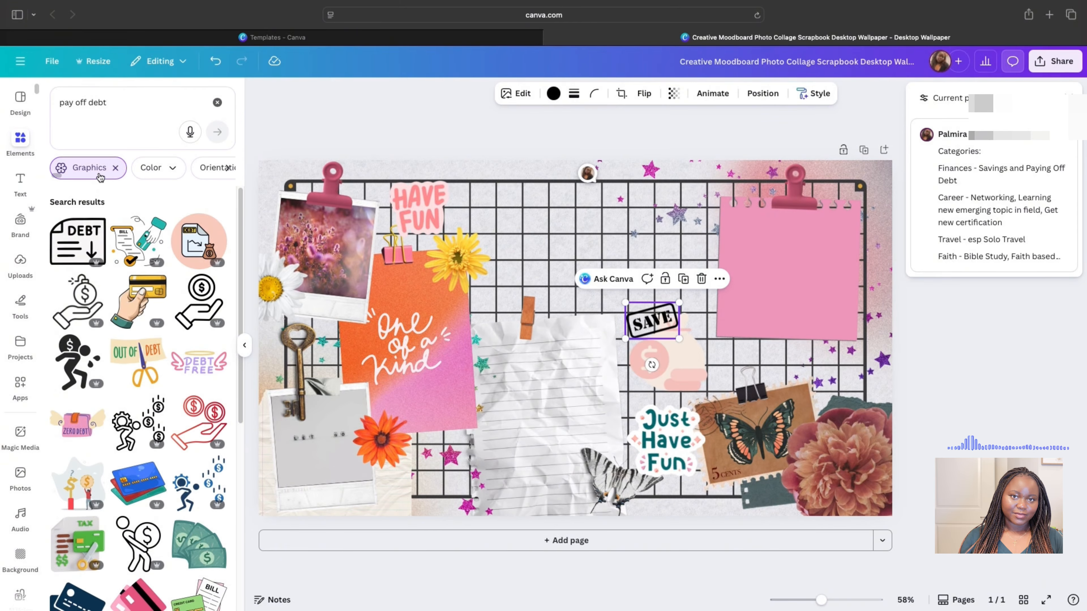
scroll(110, 296, down, 2)
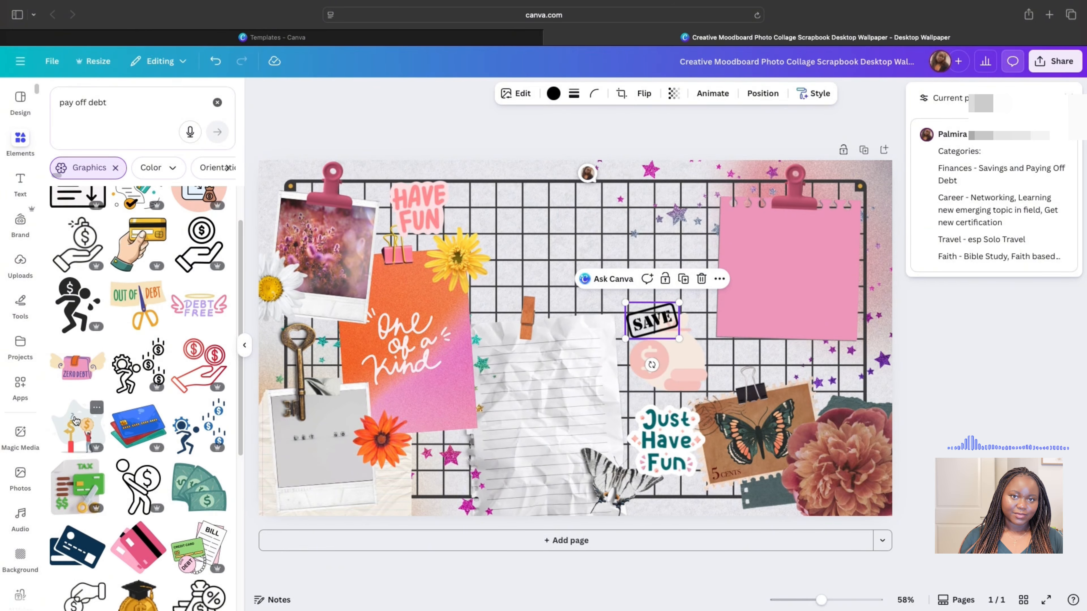
scroll(76, 411, down, 5)
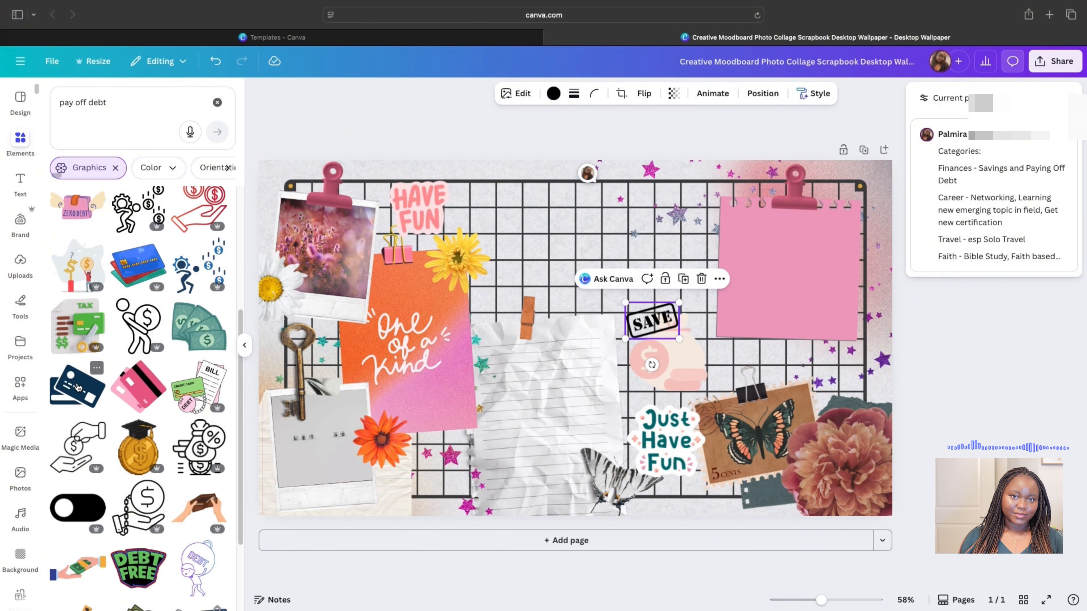
scroll(129, 381, down, 10)
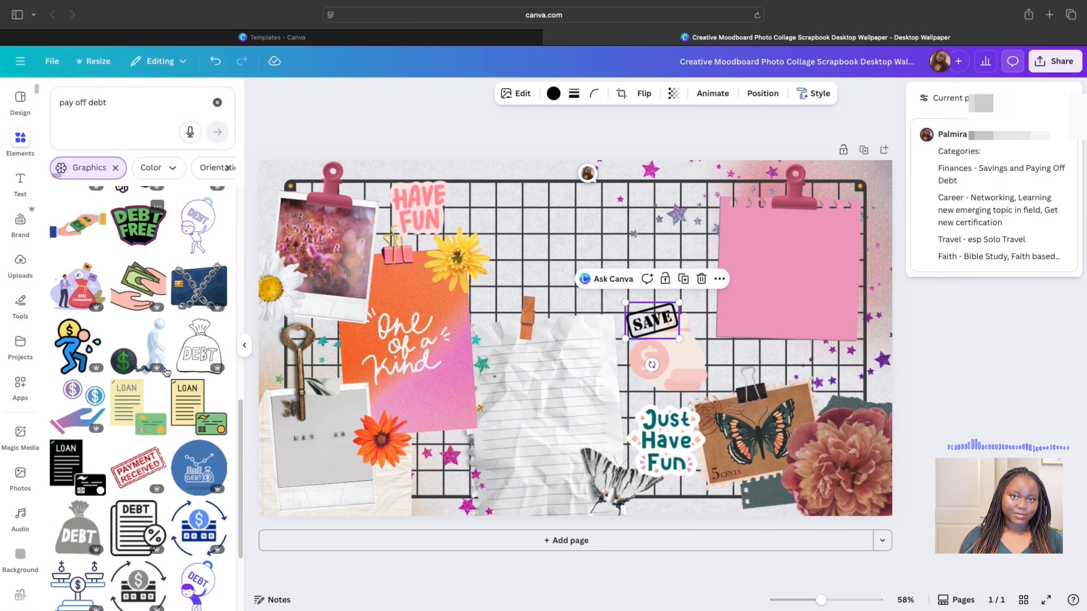
scroll(166, 370, down, 9)
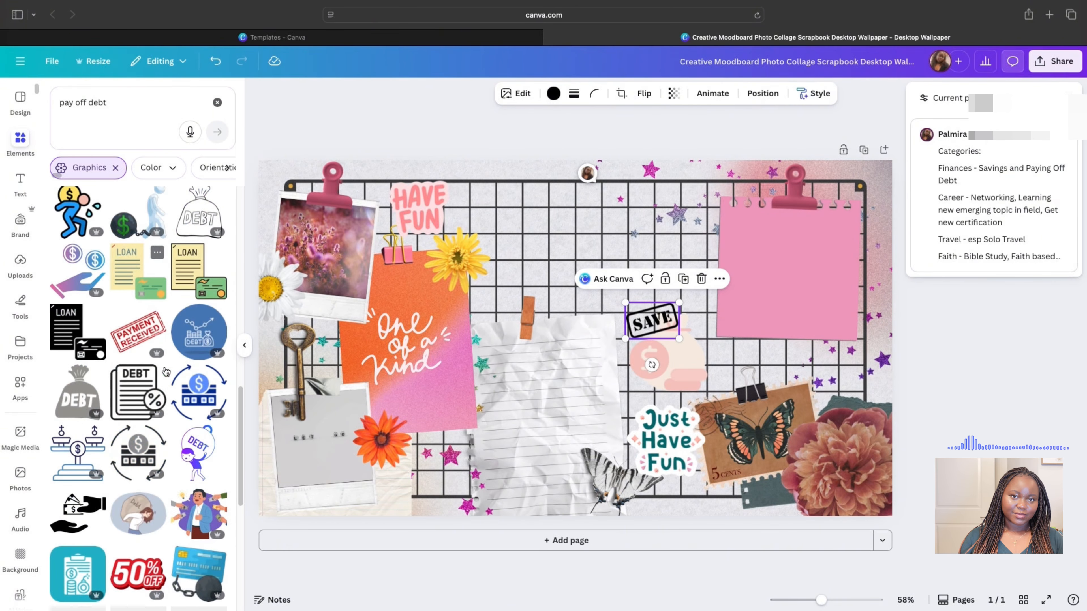
scroll(165, 371, down, 5)
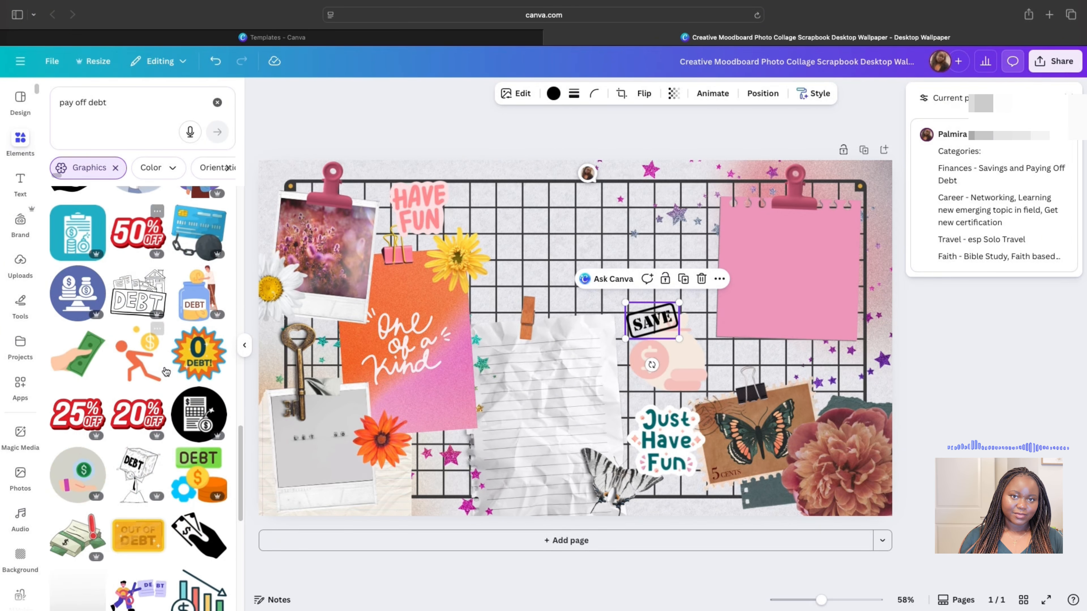
scroll(166, 370, down, 5)
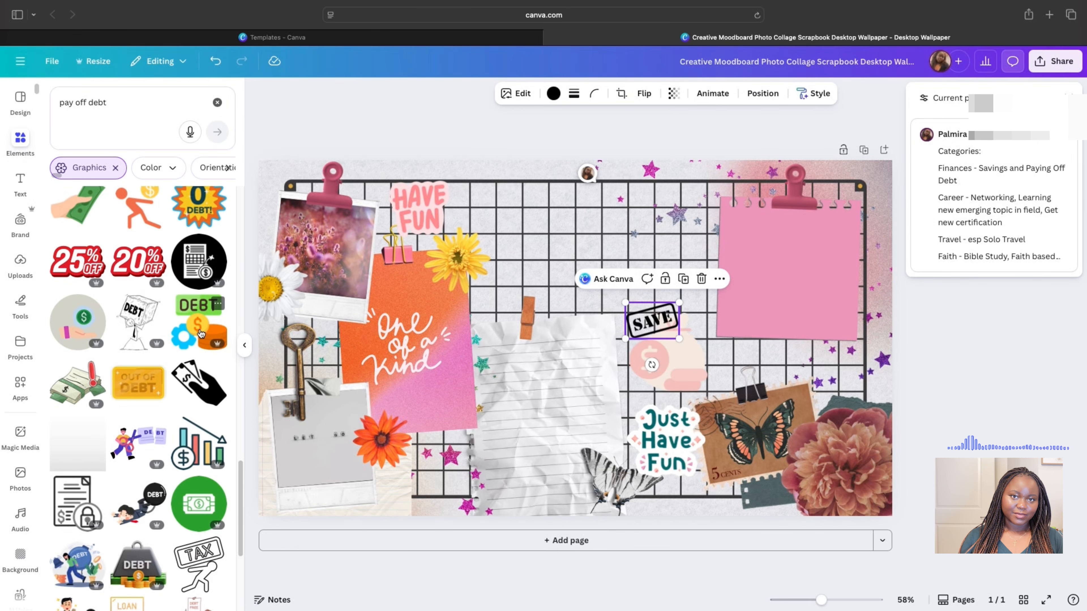
- Place a shrunken dollar bar chart beside the money bag, with SAVE set over the bag
drag(198, 443, 543, 271)
drag(466, 198, 703, 340)
drag(679, 358, 655, 373)
drag(657, 321, 625, 342)
drag(720, 351, 695, 362)
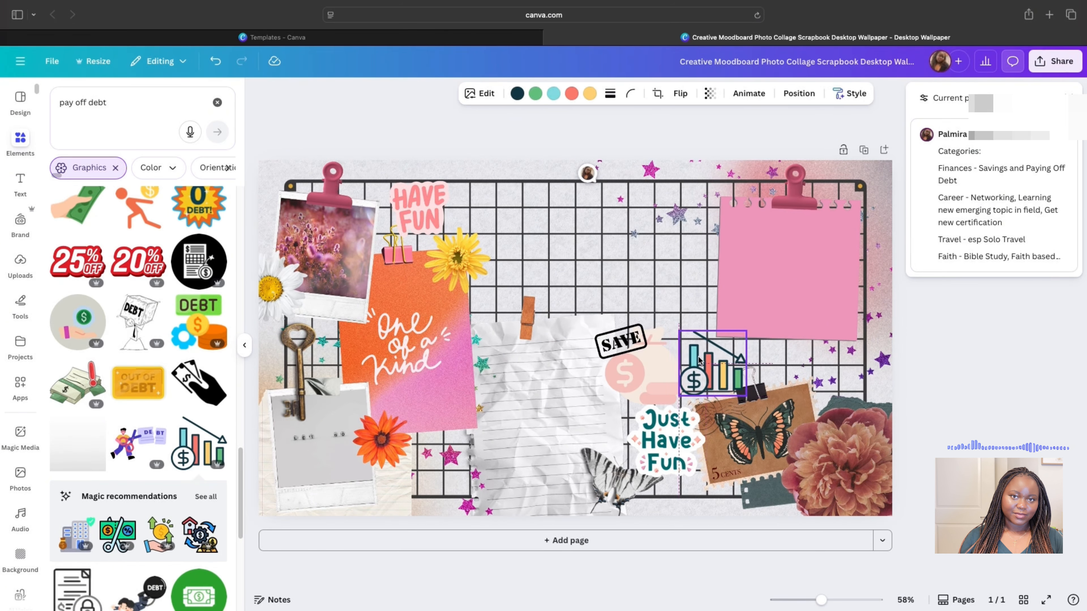
- Search 'debt pay off' again and add a small Out of Debt sticker near SAVE
triple_click(89, 105)
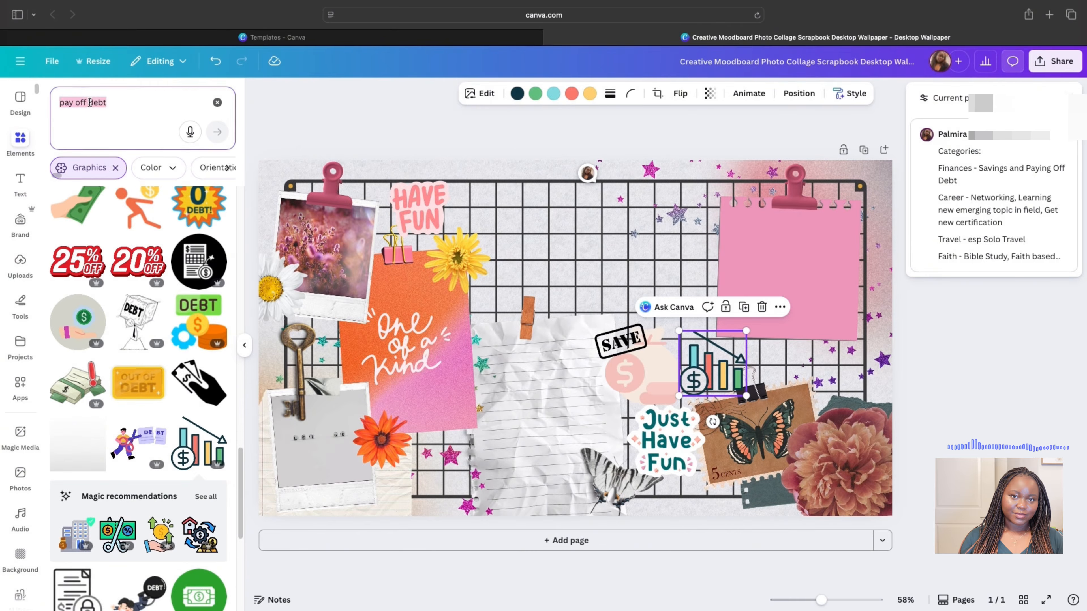
text(debt pay off)
key(Return)
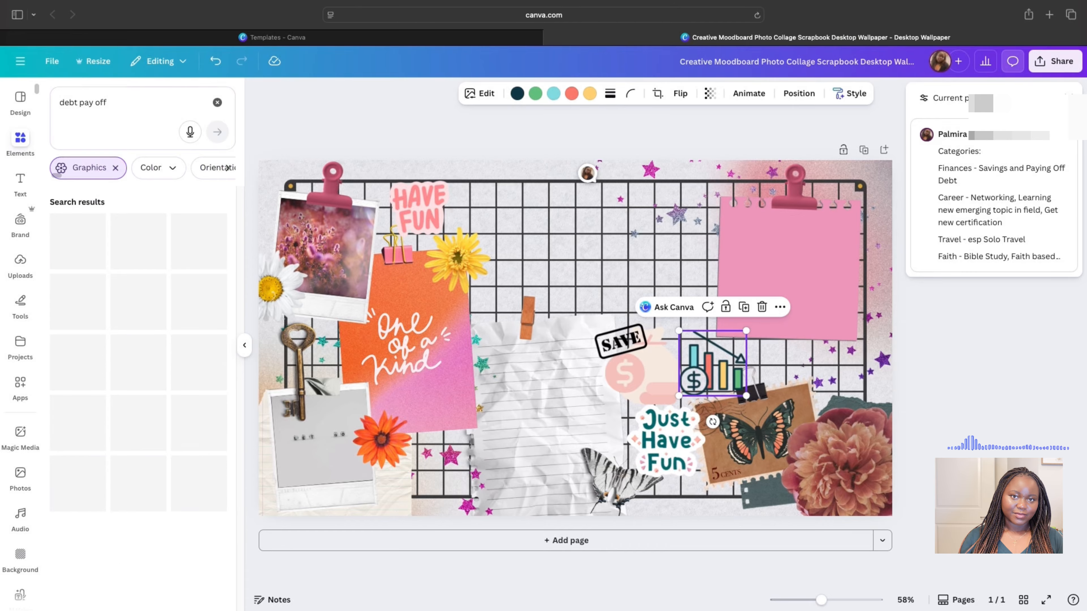
click(198, 362)
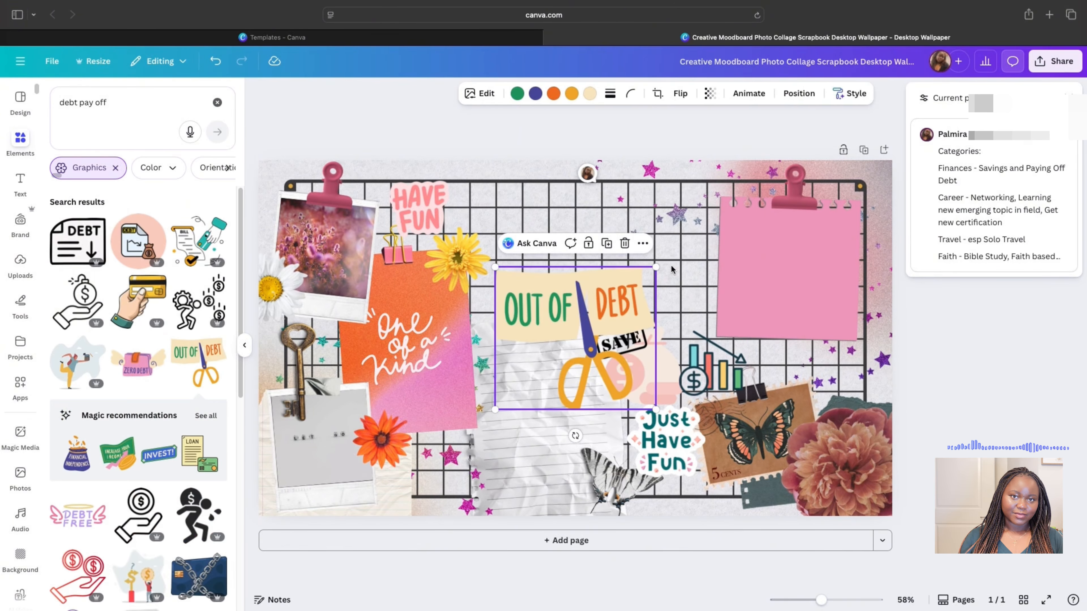
drag(655, 266, 765, 398)
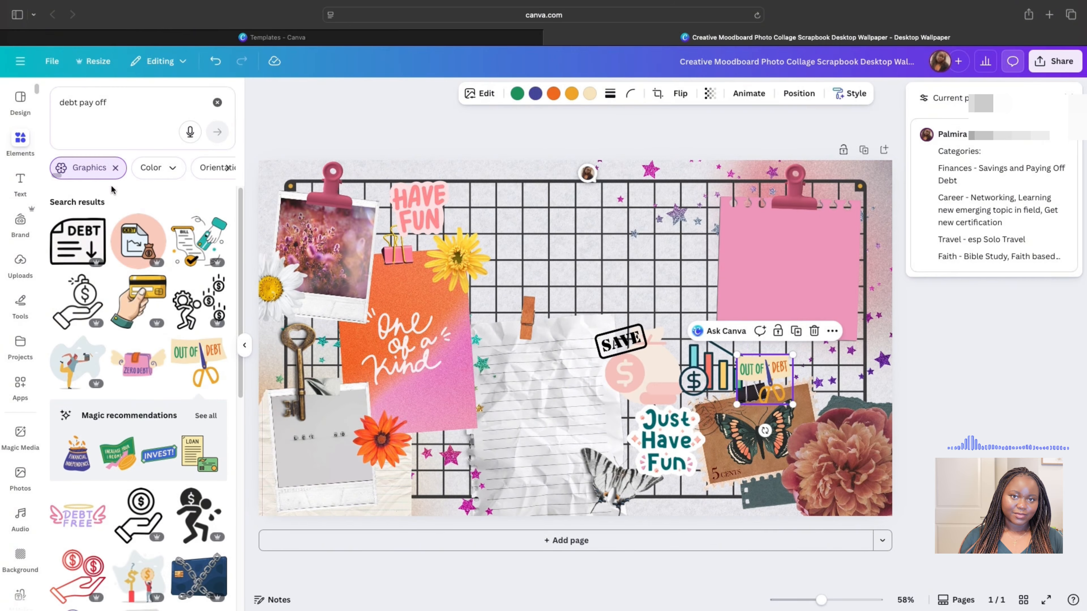
- Run a 'networking' graphics search
triple_click(112, 106)
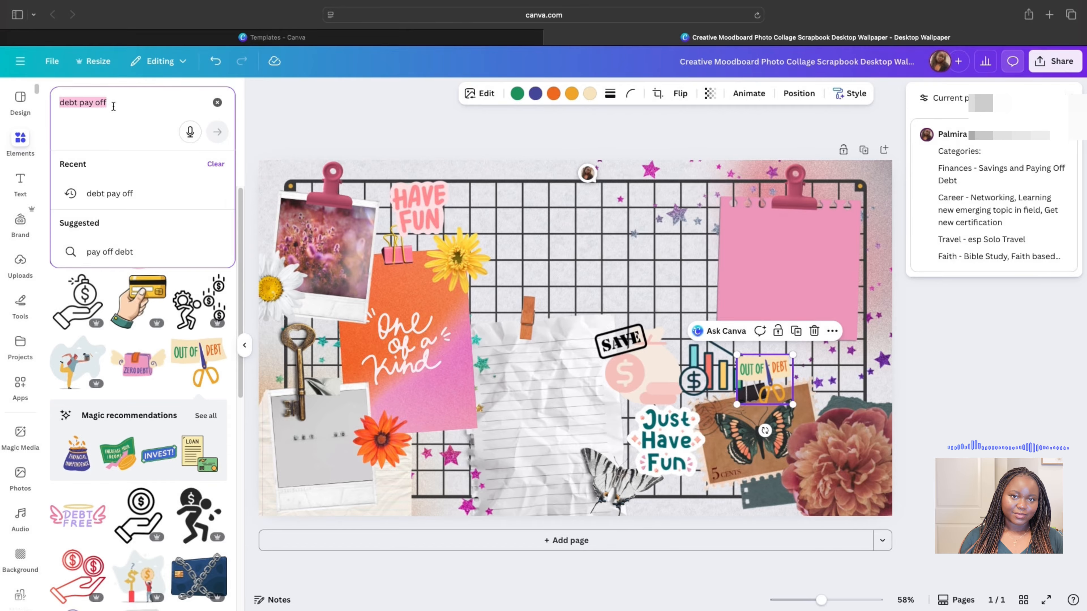
text(networking)
key(Return)
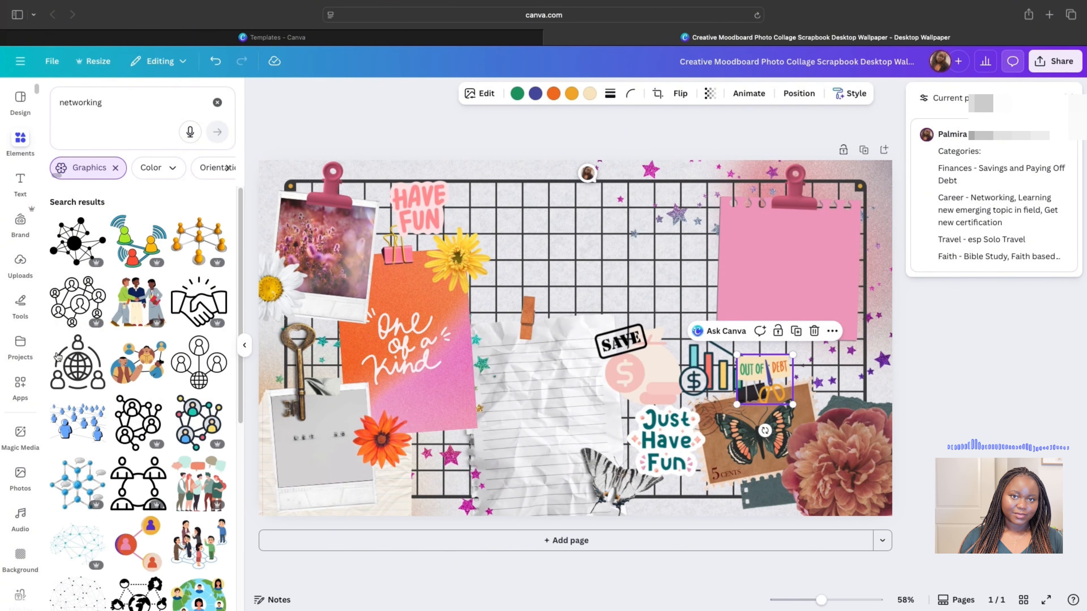
- Add the three-people handshake graphic, shrunk, at lower left below the One of a Kind card
scroll(123, 418, down, 2)
scroll(123, 417, down, 3)
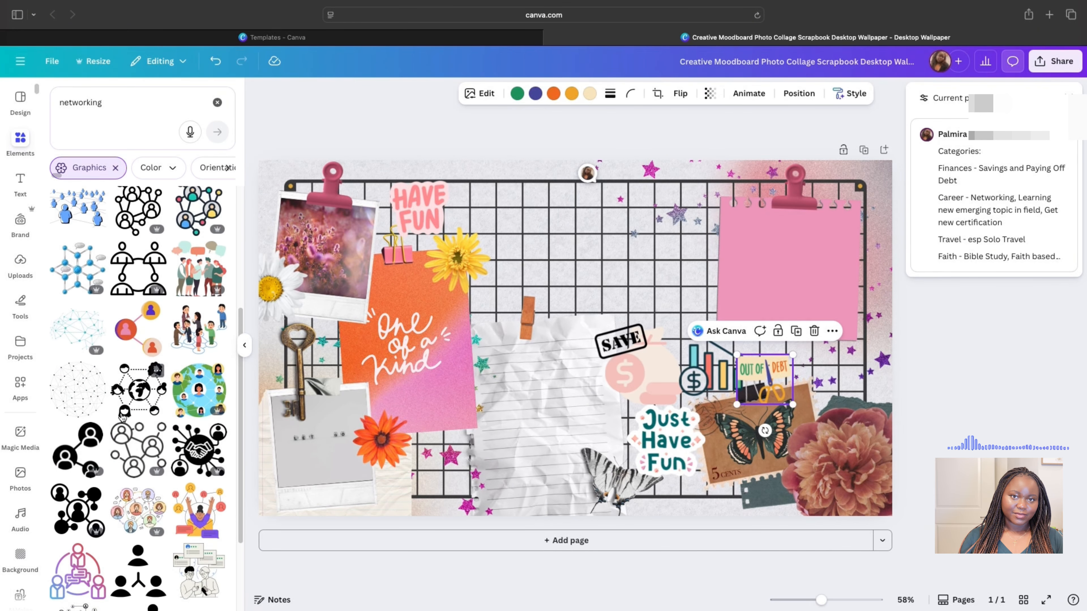
scroll(123, 417, down, 5)
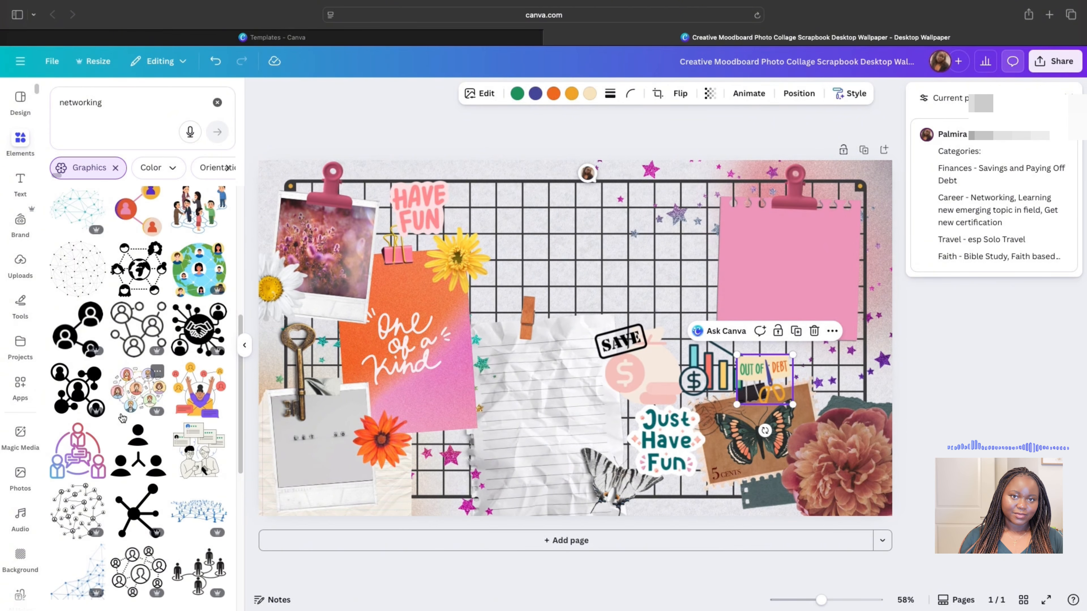
scroll(123, 417, down, 5)
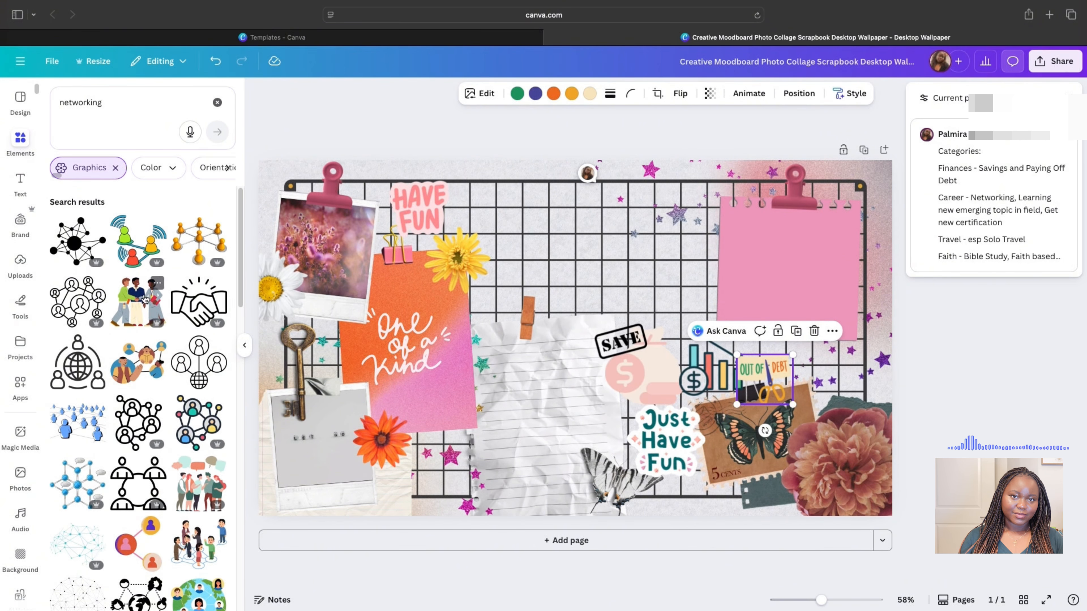
click(146, 299)
drag(656, 266, 603, 314)
drag(543, 362, 456, 460)
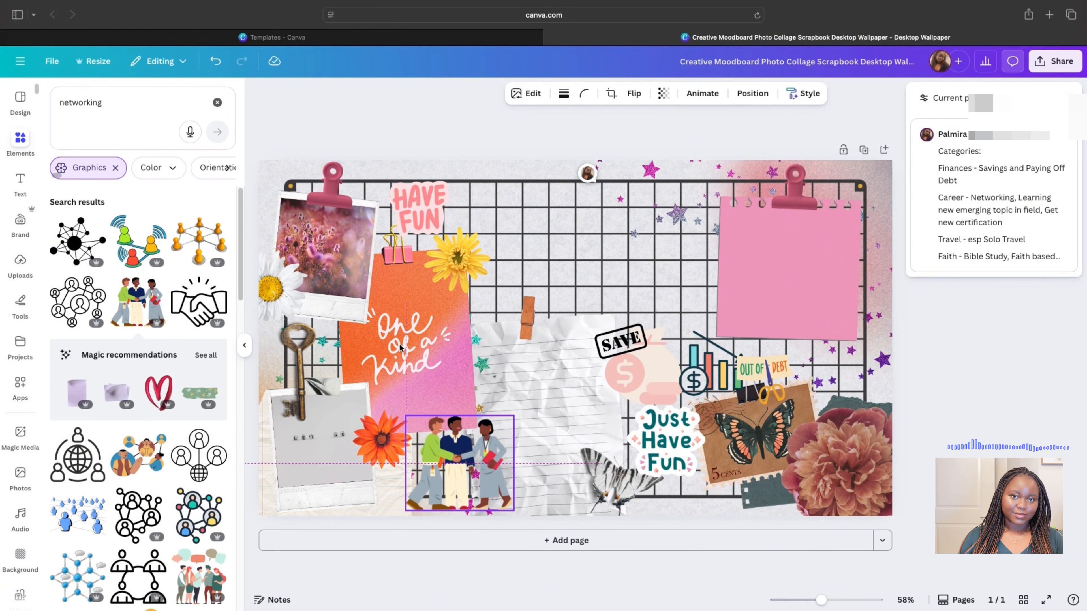
- Search graphics for 'pay raise' and browse the results
click(110, 101)
text(pay raose)
key(Return)
click(117, 103)
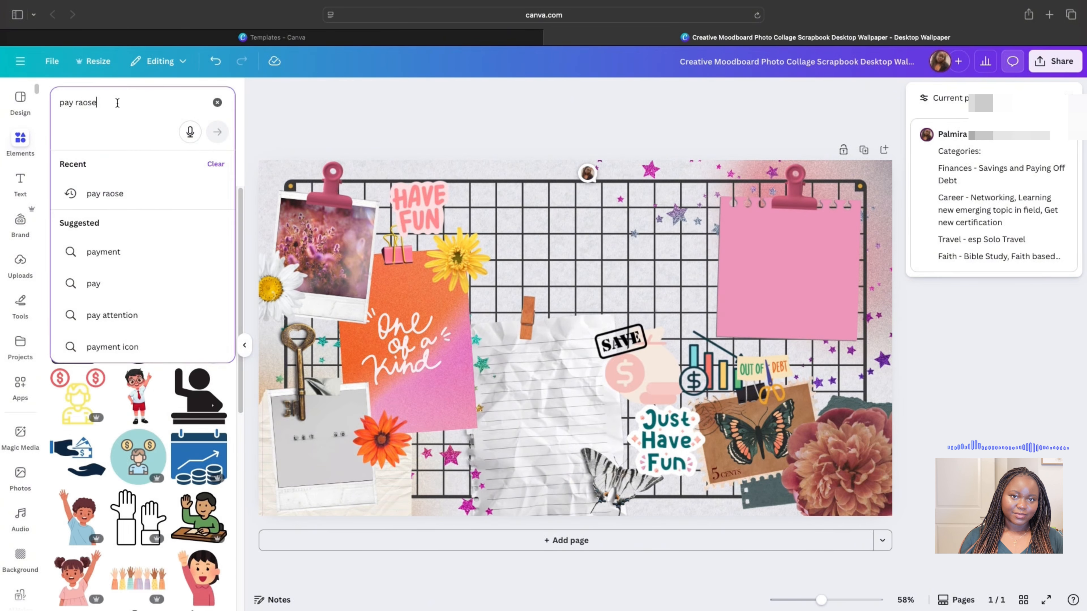
key(Return)
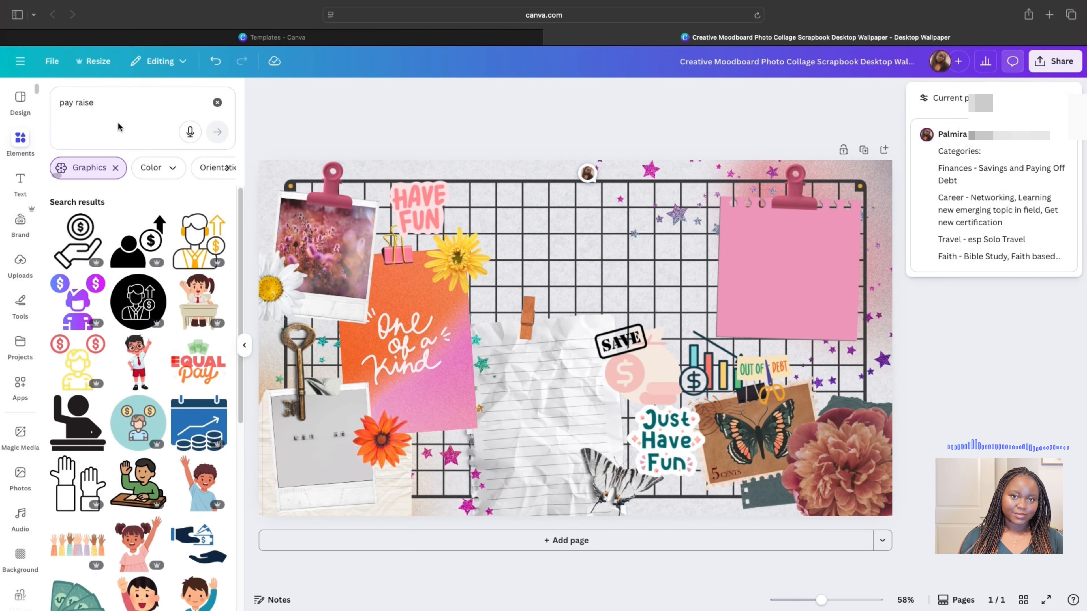
scroll(156, 347, down, 20)
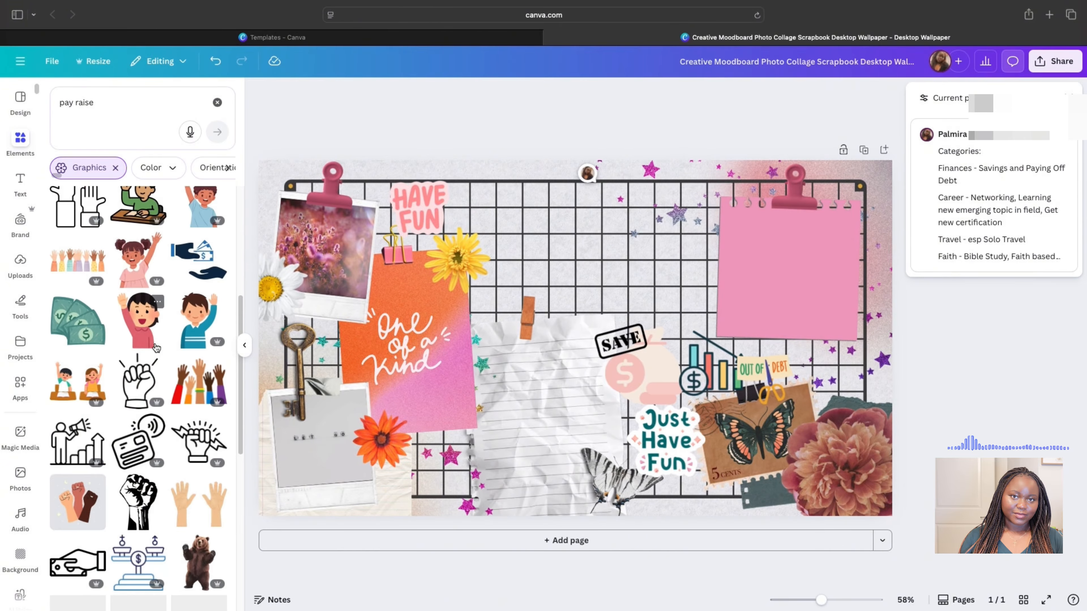
scroll(130, 357, down, 15)
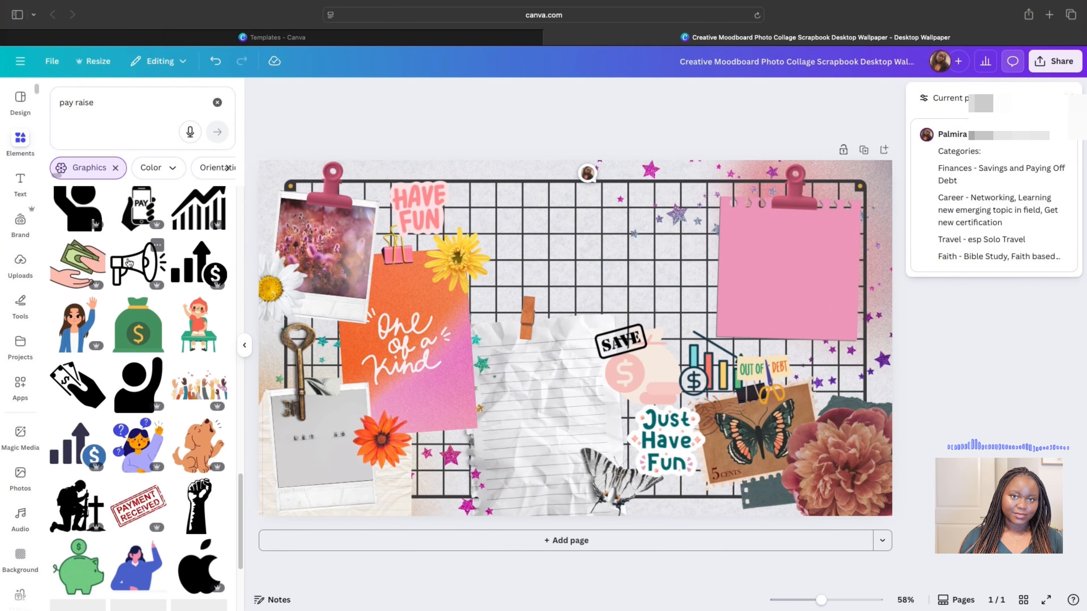
- Search for 'promotion', then refine to 'promotion at work' and browse the results
click(92, 108)
text(promotion)
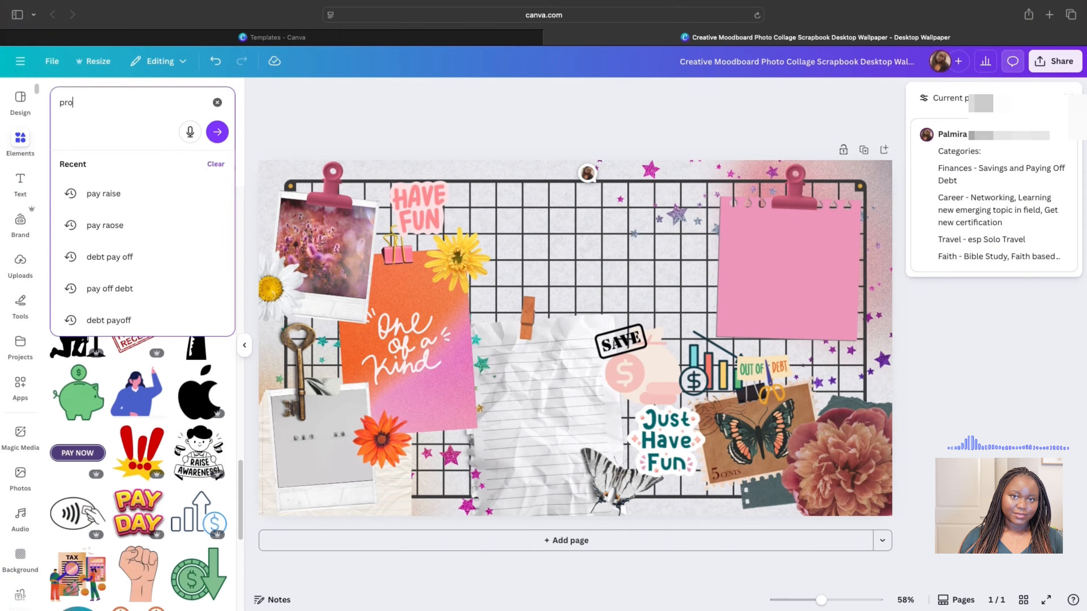
key(Return)
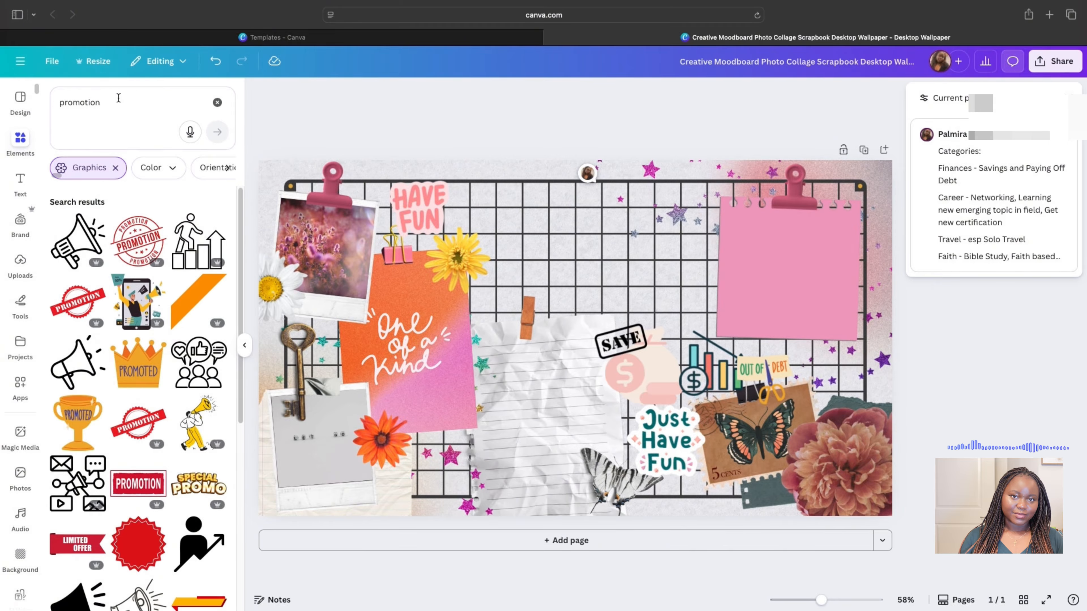
scroll(55, 436, down, 6)
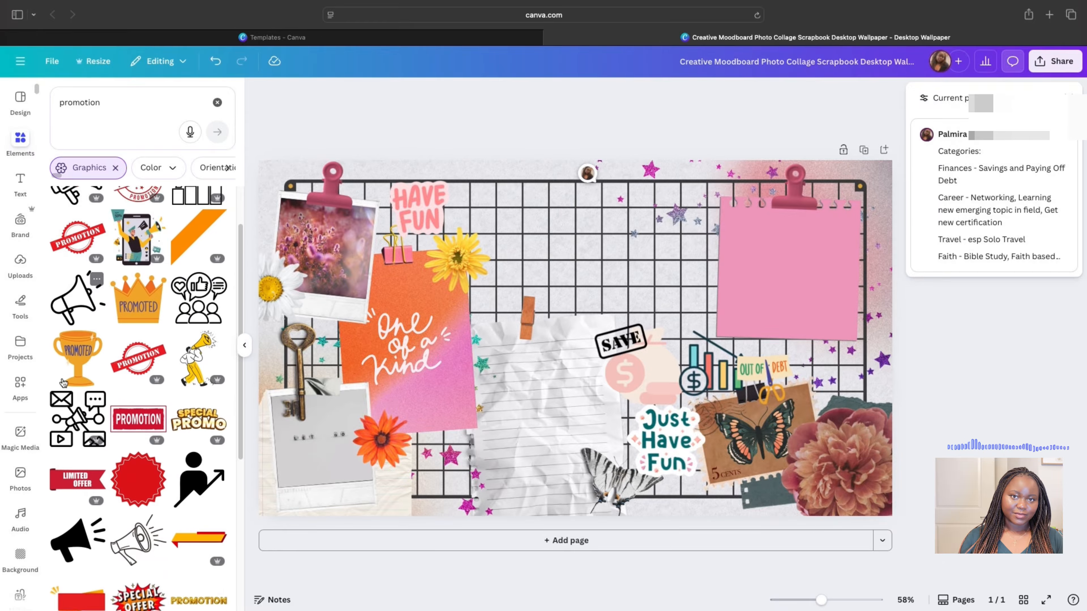
scroll(62, 378, down, 3)
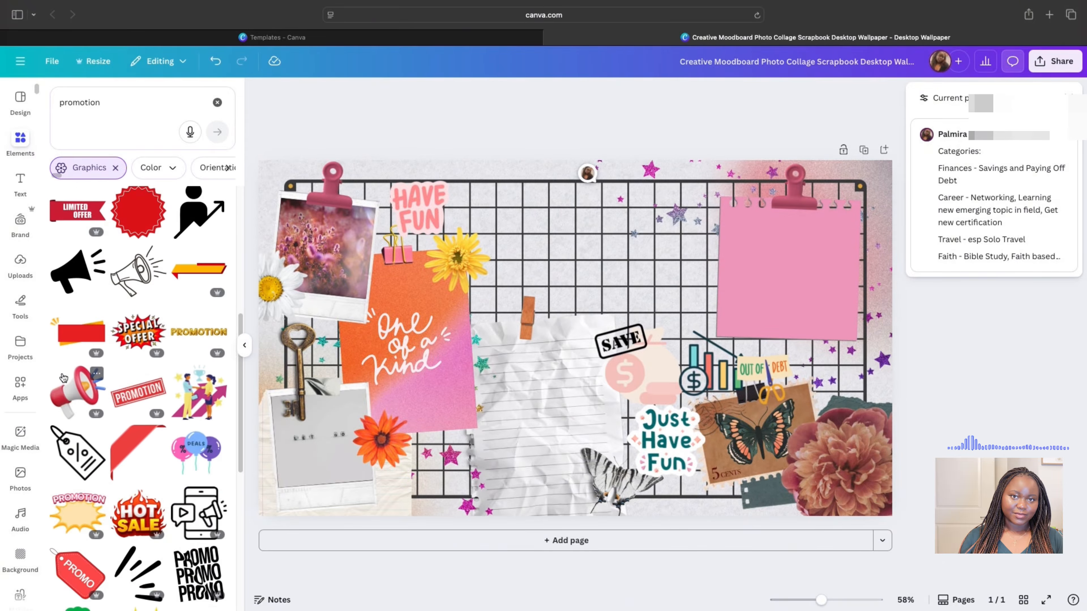
scroll(67, 362, down, 3)
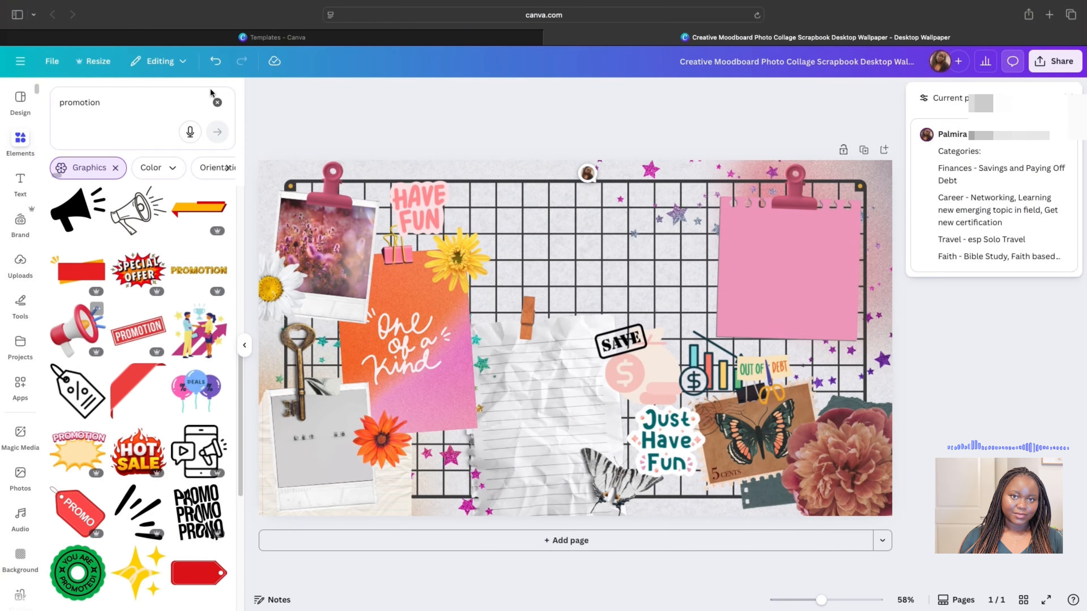
click(124, 117)
text(at work)
key(Return)
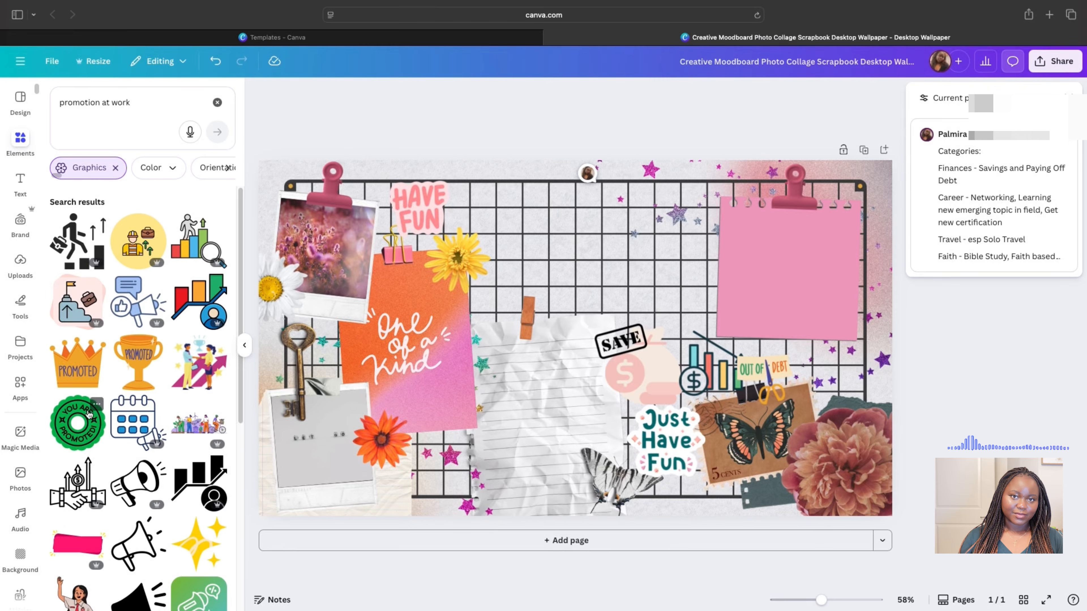
scroll(77, 327, down, 10)
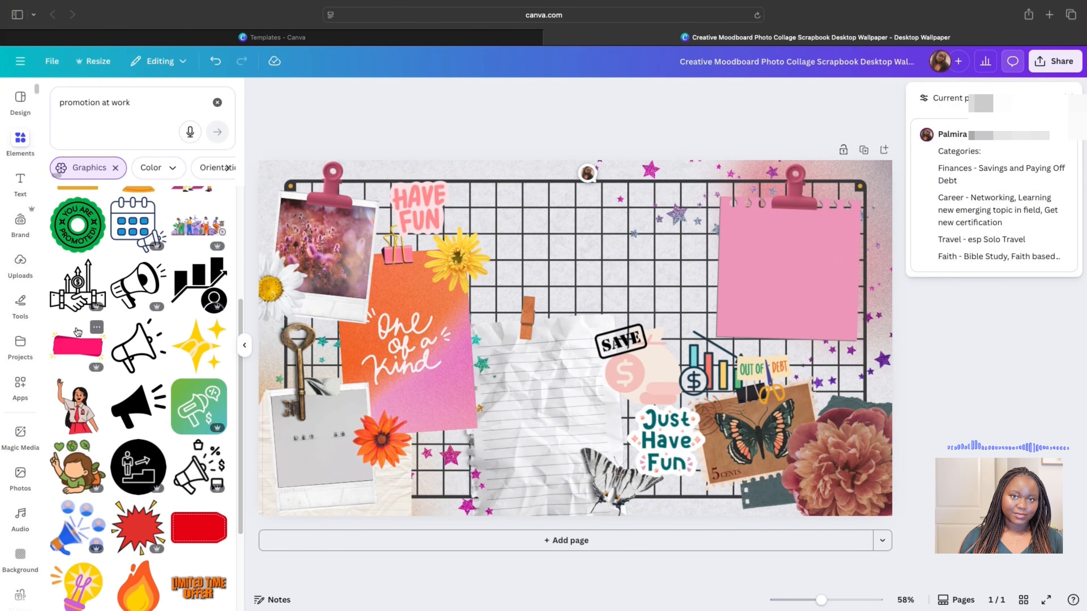
scroll(80, 331, down, 6)
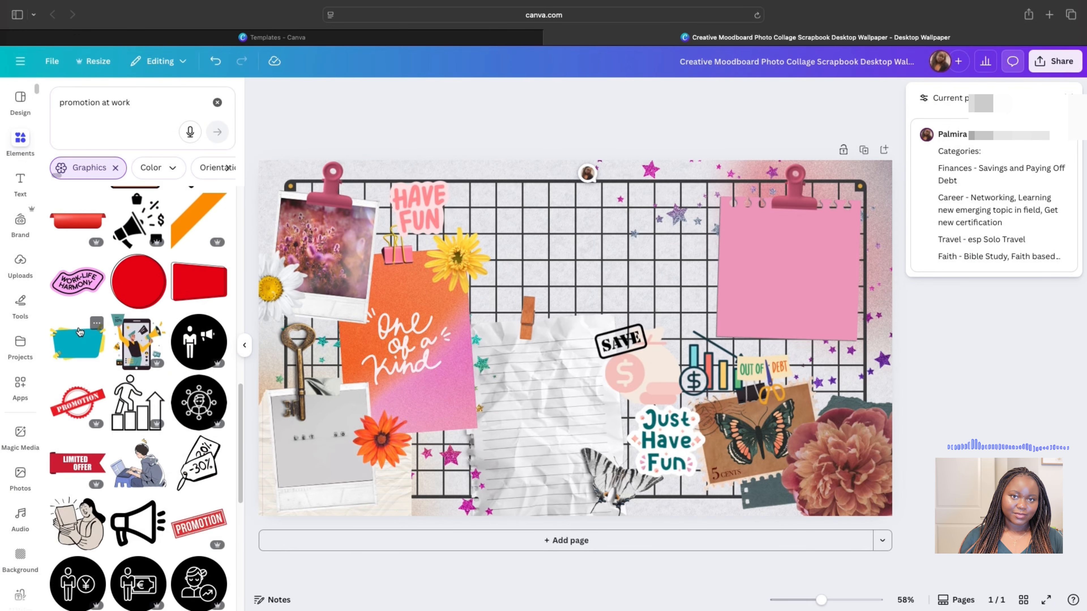
- Add the pink Work-Life Harmony sticker, shrunk onto the grid near the top centre
click(77, 280)
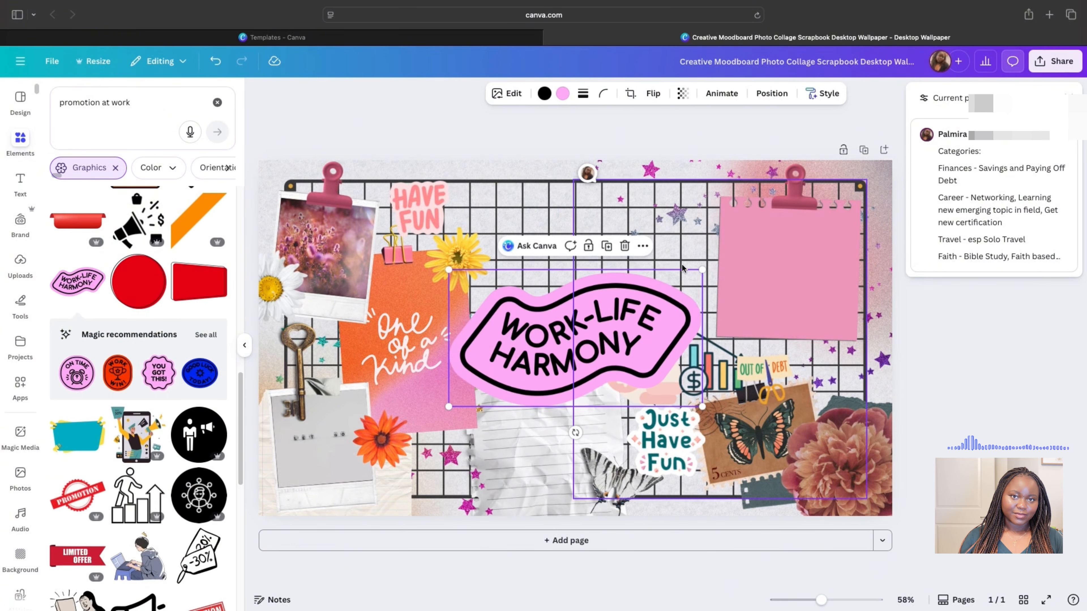
drag(693, 273, 643, 253)
drag(614, 281, 597, 293)
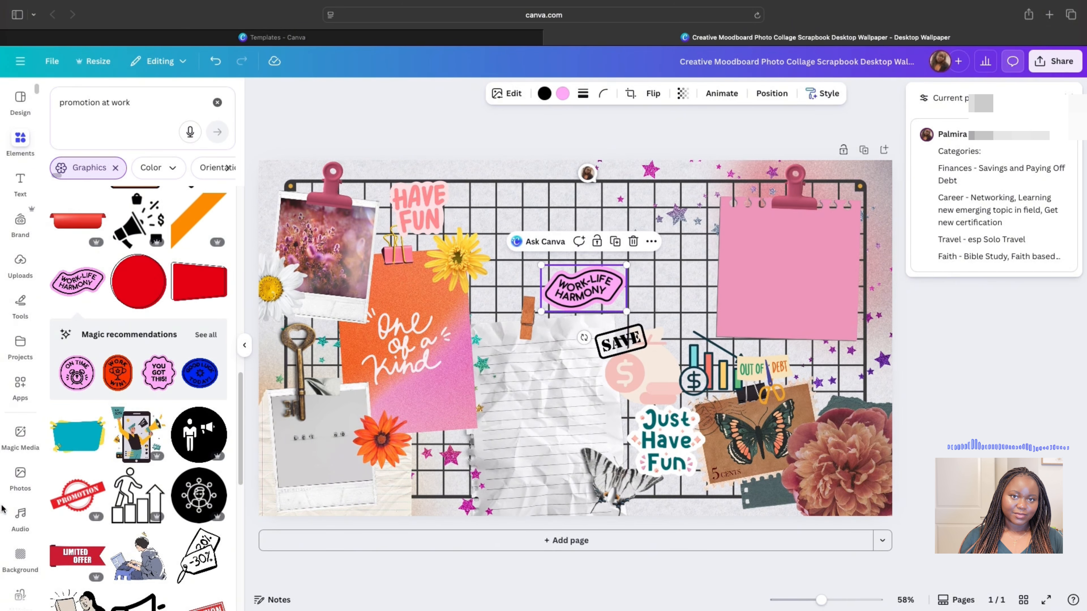
scroll(112, 549, down, 10)
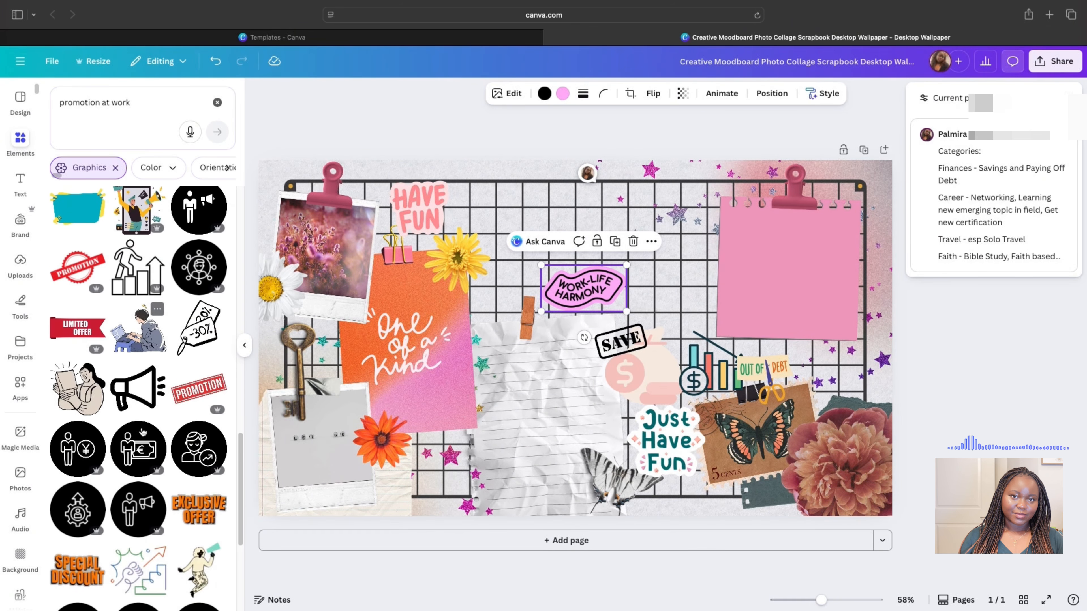
scroll(142, 430, down, 5)
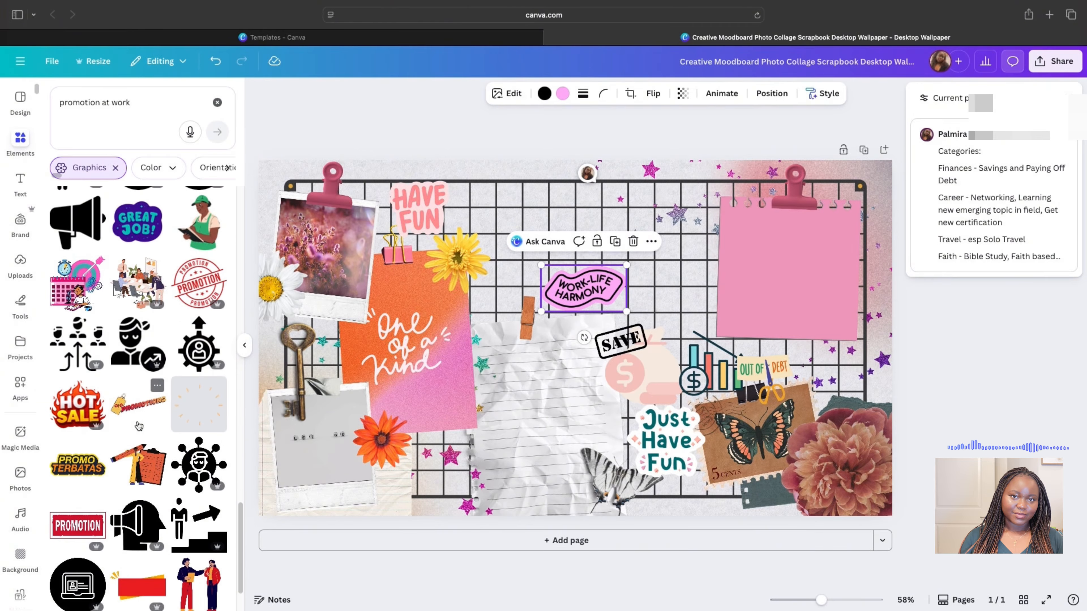
- Search 'congratulations on your promotion', add the Congratulations! graphic, then delete it
click(114, 101)
text(congratulations on your ori)
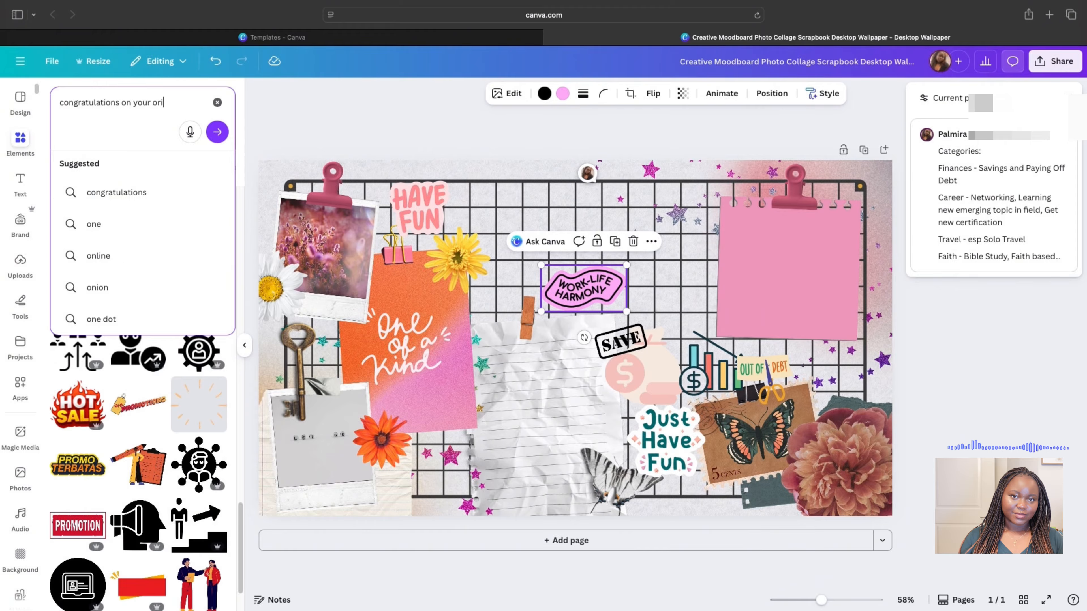
key(BackSpace)
key(BackSpace)
key(BackSpace)
text(promotion)
key(Return)
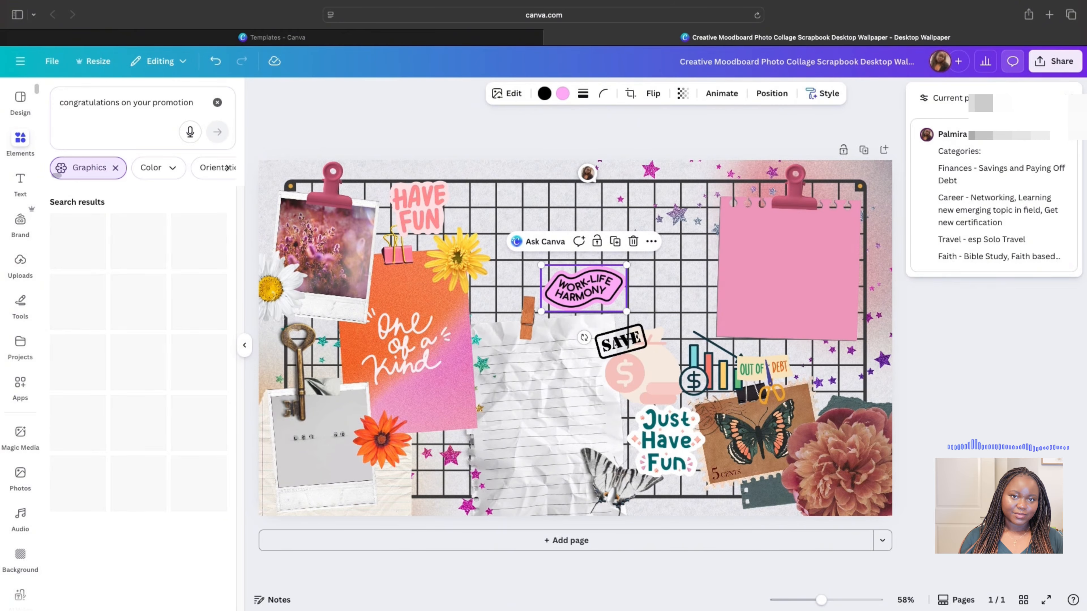
click(116, 167)
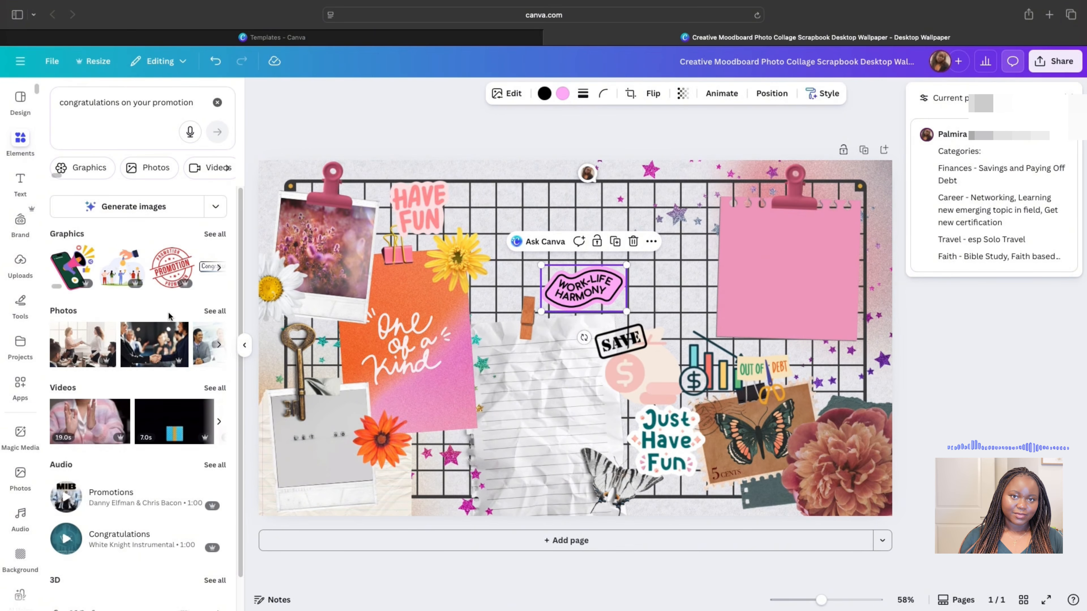
click(215, 233)
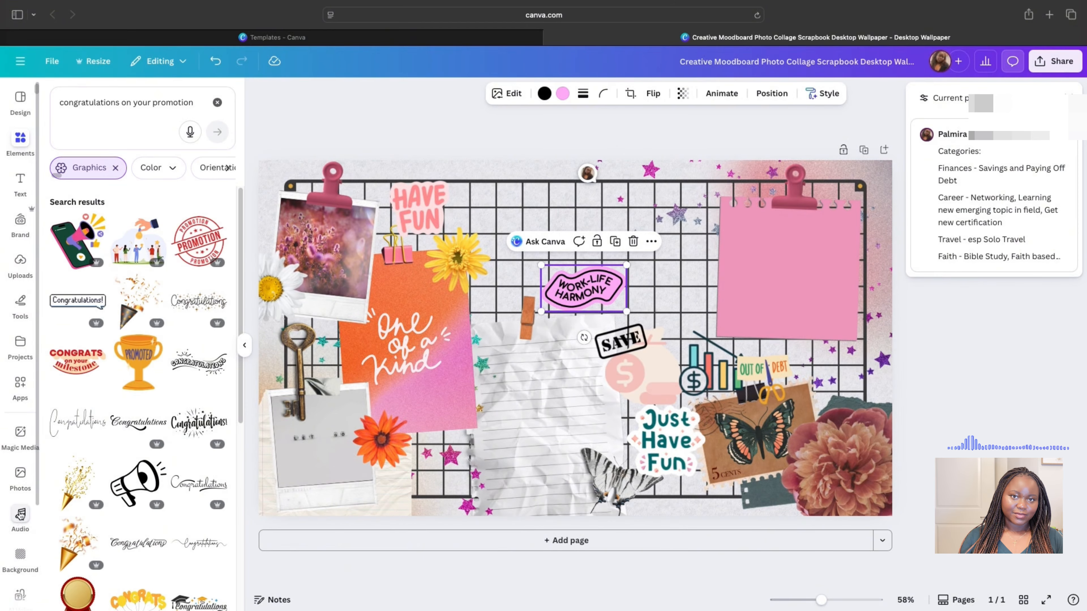
click(92, 302)
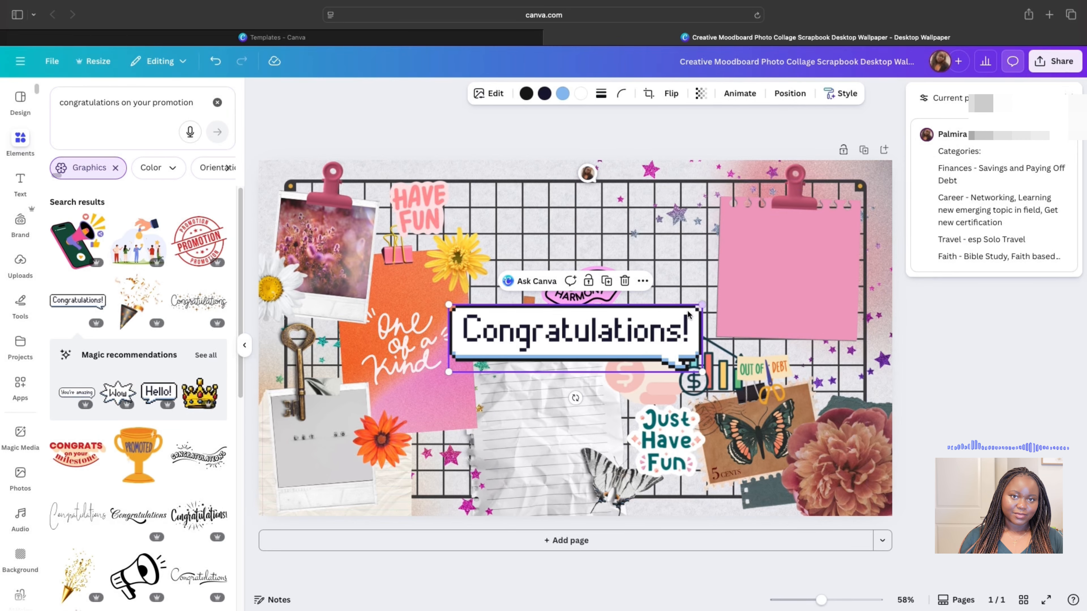
key(Delete)
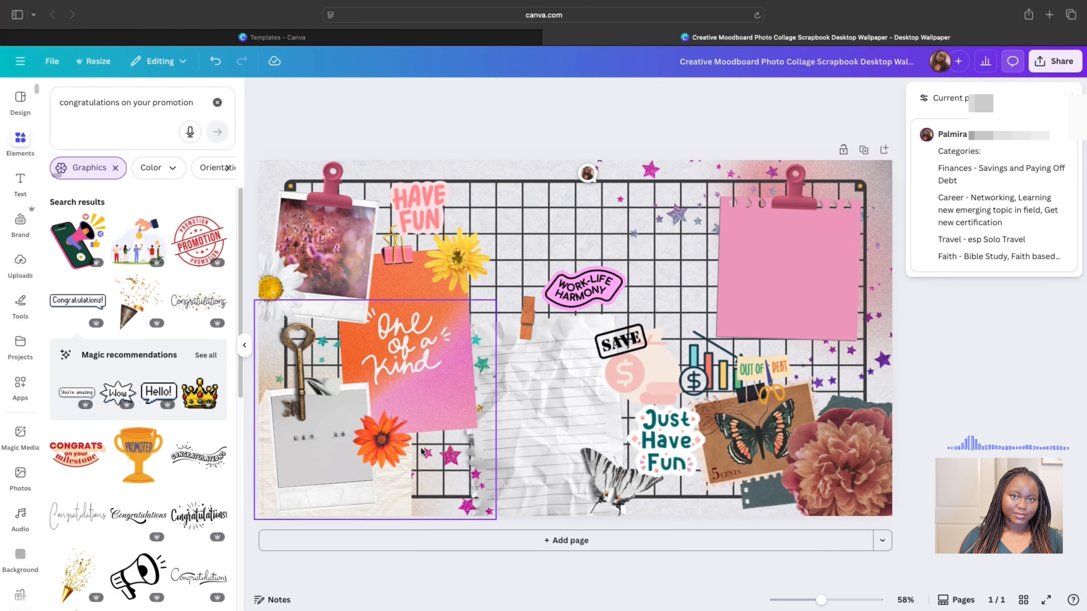
- Clear the graphics filter, search networking again, and select the verse text box
click(115, 167)
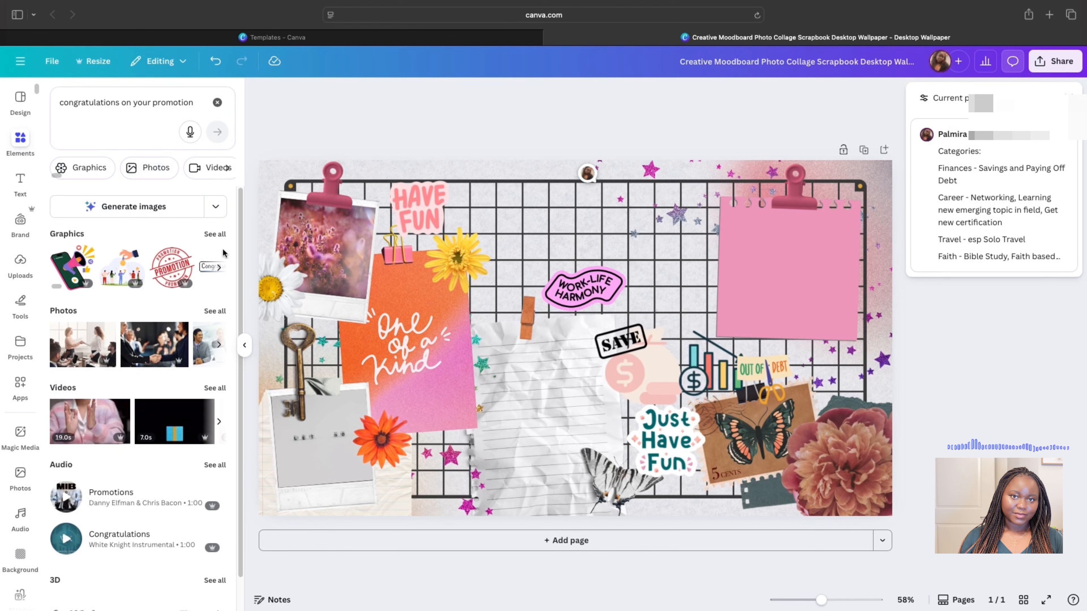
click(212, 234)
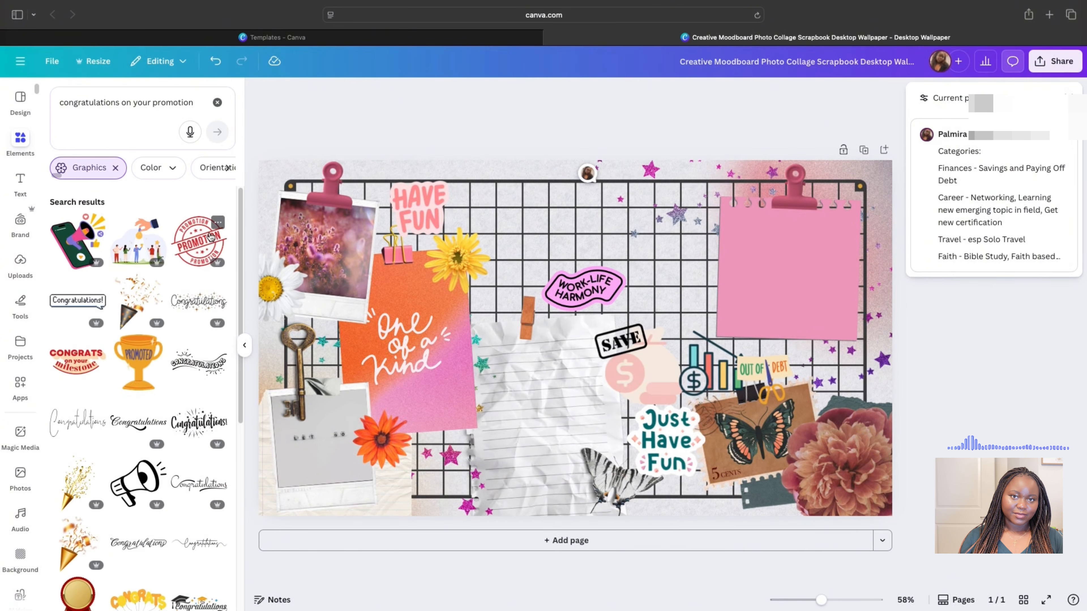
click(116, 167)
click(127, 107)
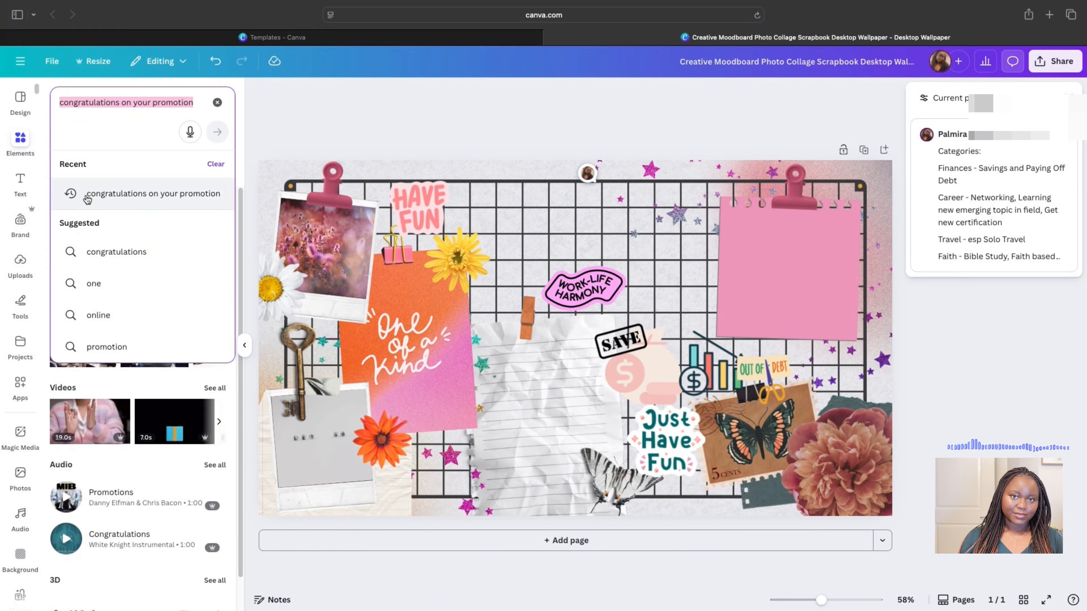
text(netowkrin)
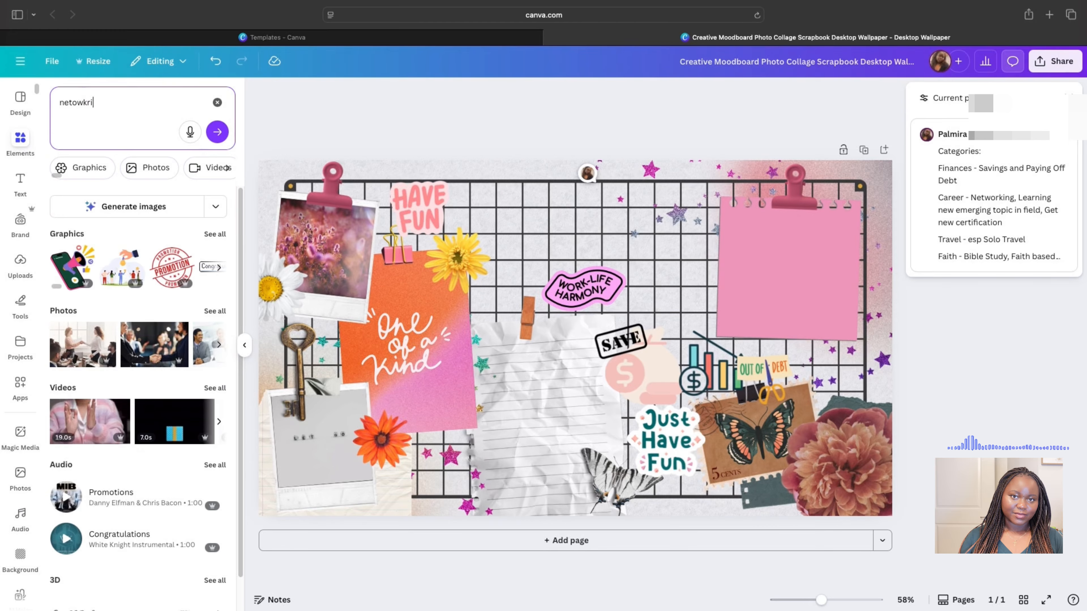
text(ng)
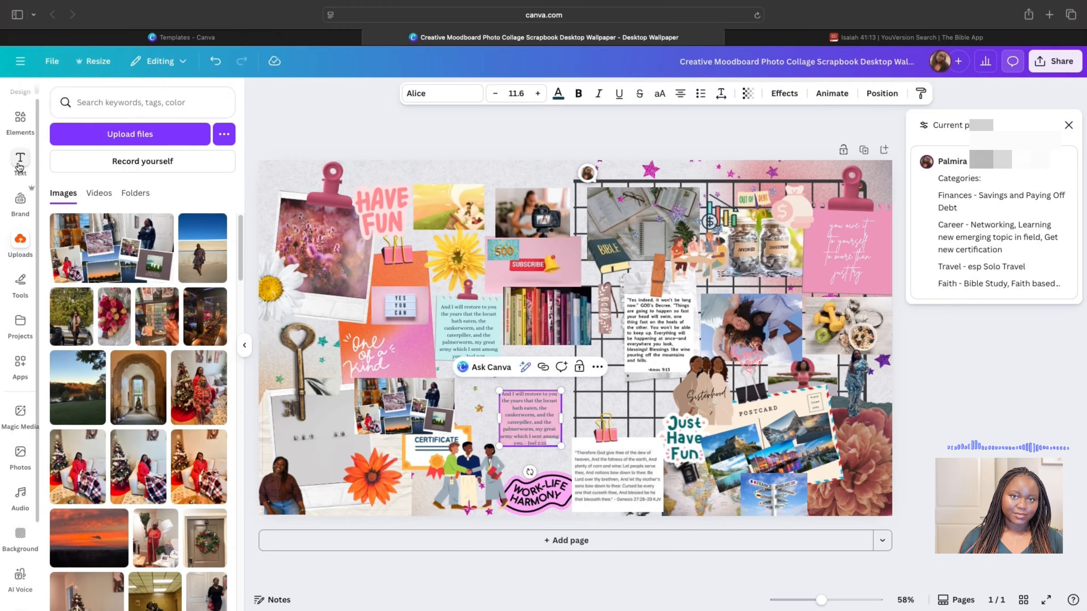
click(29, 132)
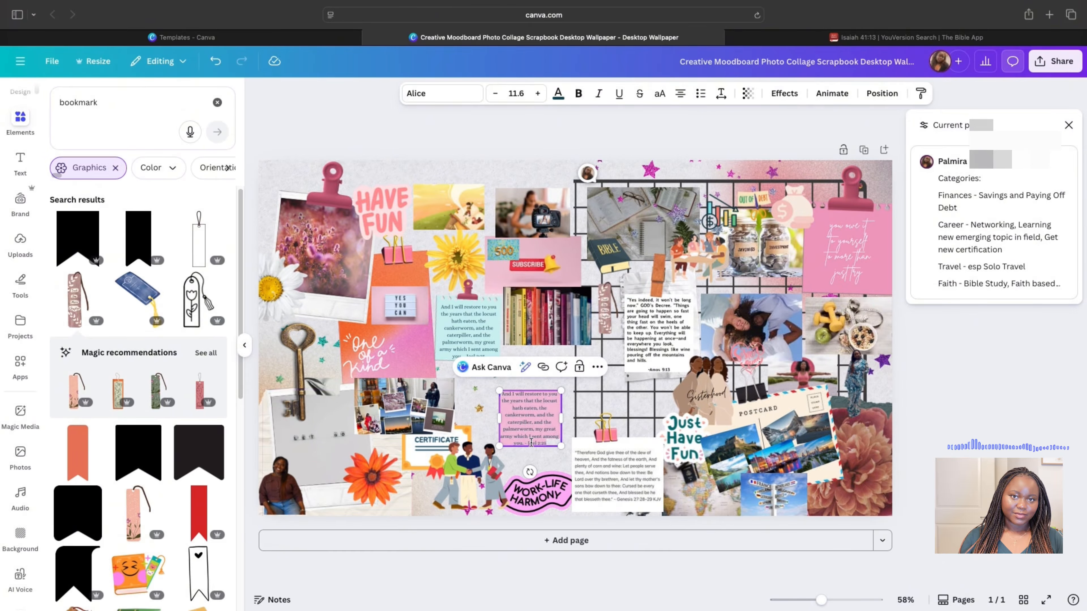
click(987, 392)
click(532, 428)
- Paste the Isaiah 41:13 verse over the Joel verse and place a duplicated orange paper behind it
double_click(535, 428)
text(For I, the Lord your God, will hold your right hand, Saying to you, 'Fear not, I will help you.')
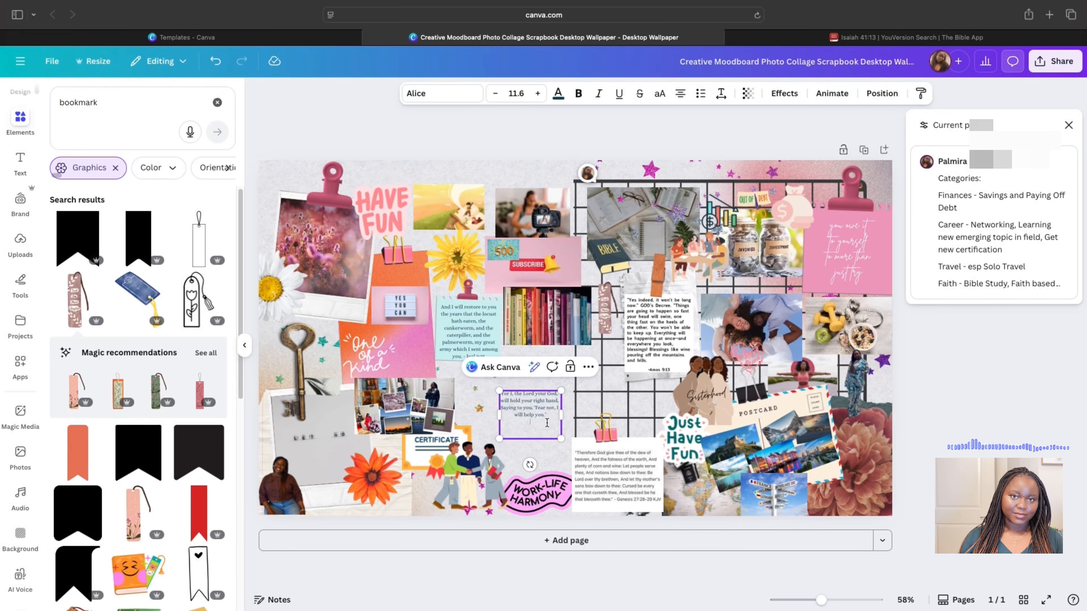
click(390, 280)
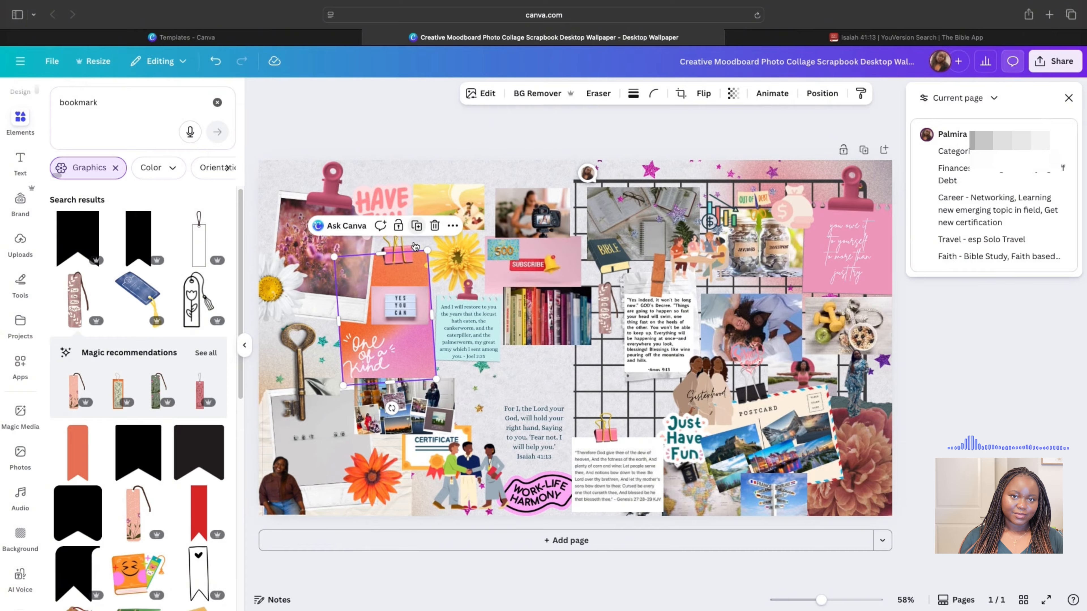
click(416, 225)
drag(376, 299, 556, 377)
drag(535, 418, 543, 422)
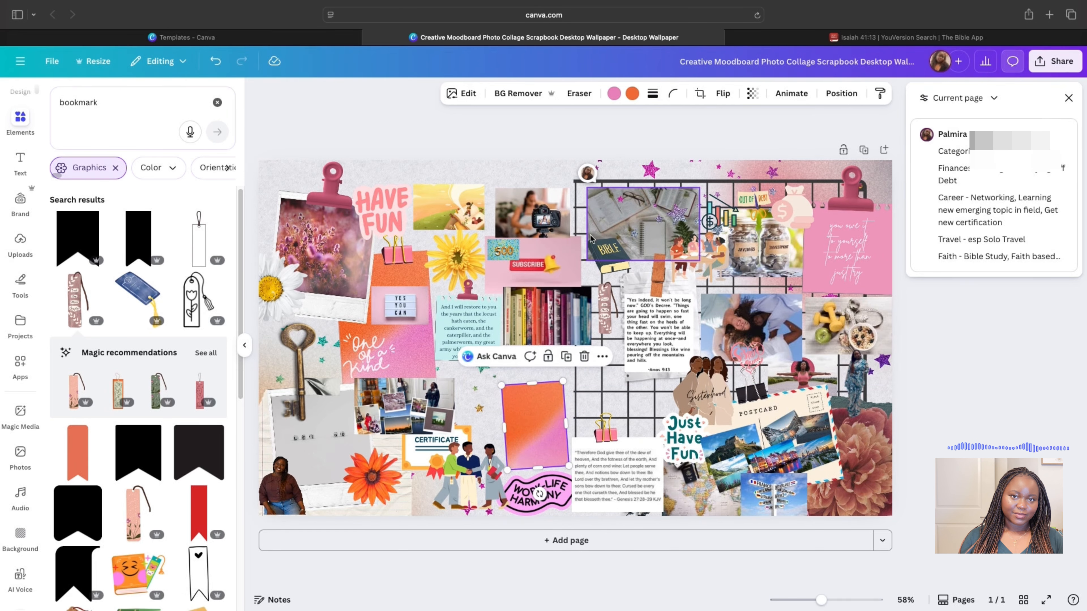
click(841, 94)
click(171, 153)
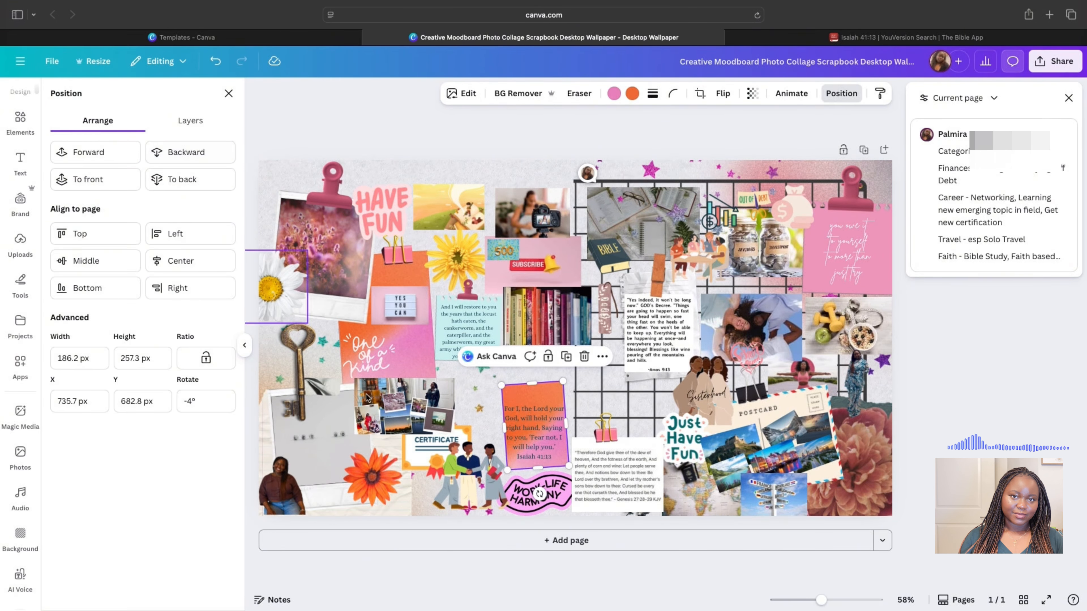
- Recolour the paper note light teal and the verse text red, narrowing the verse box onto the note
click(548, 423)
click(557, 95)
click(113, 243)
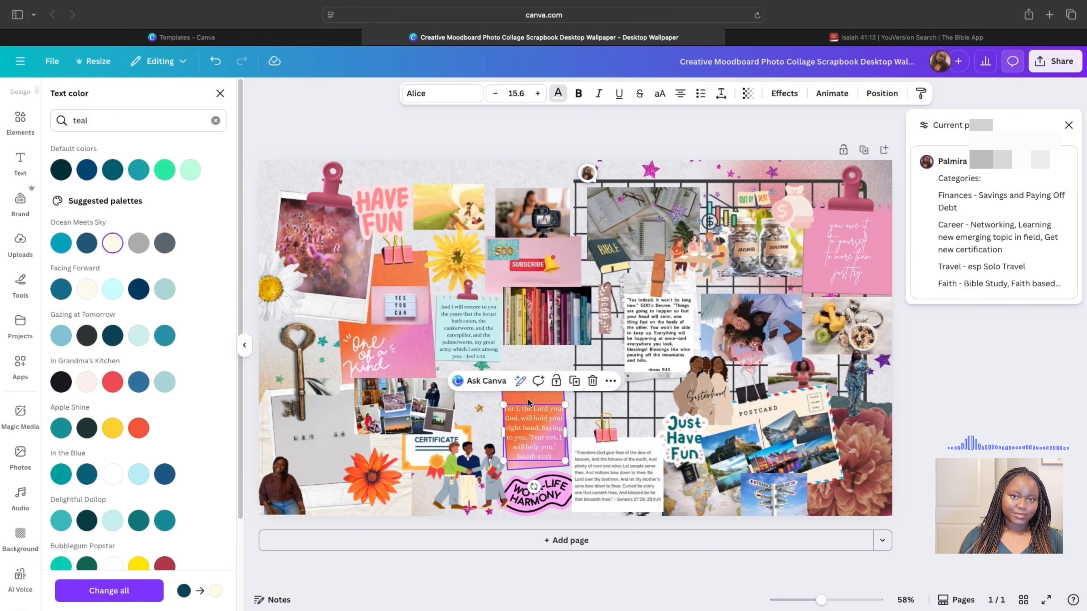
click(527, 400)
double_click(534, 410)
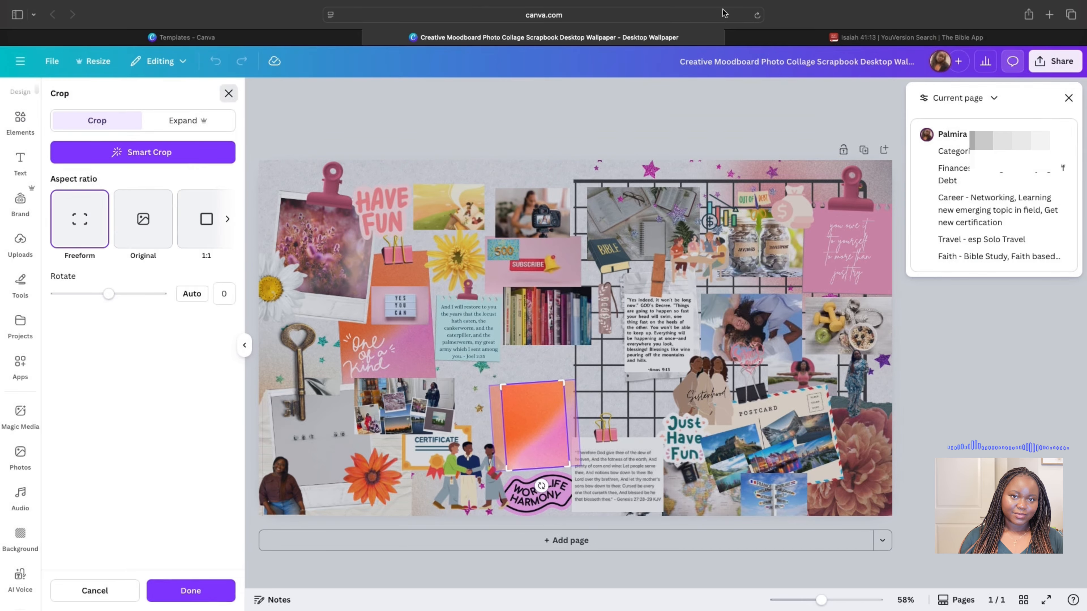
key(Escape)
click(631, 94)
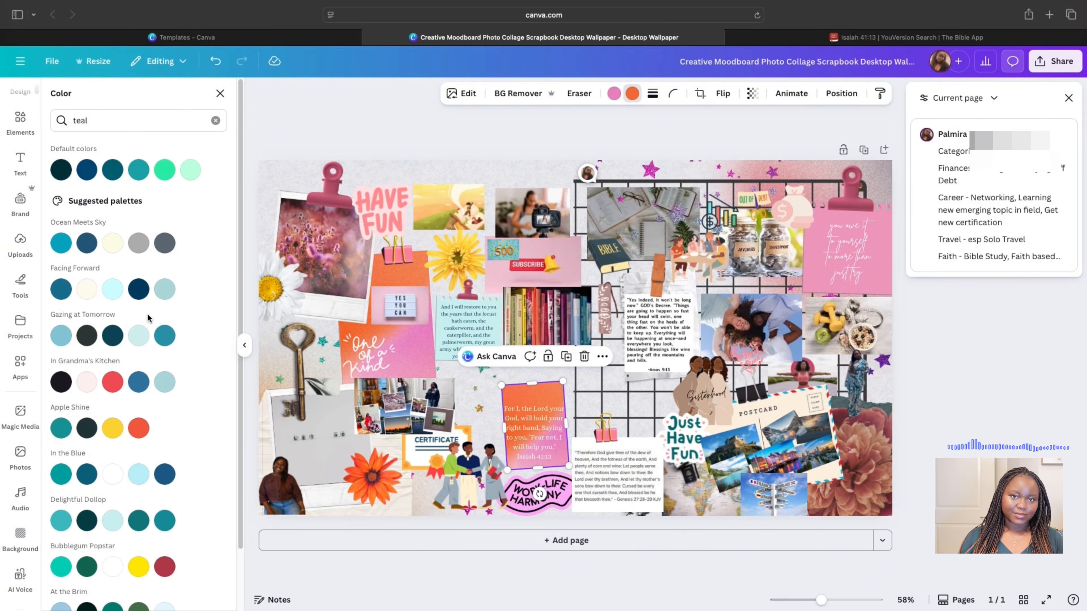
click(139, 335)
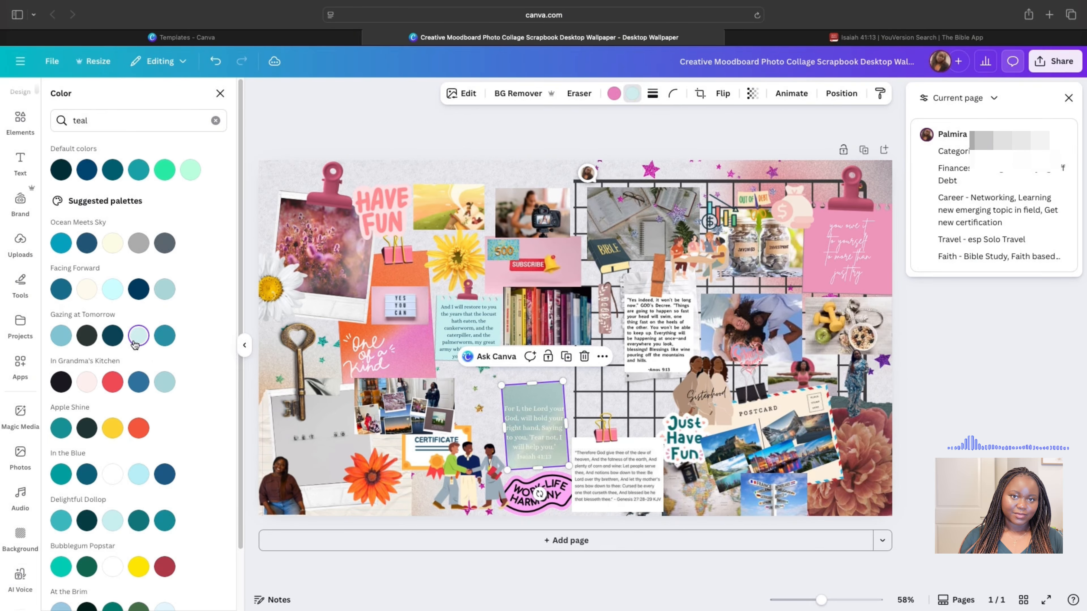
key(Tab)
click(113, 381)
drag(564, 432, 546, 430)
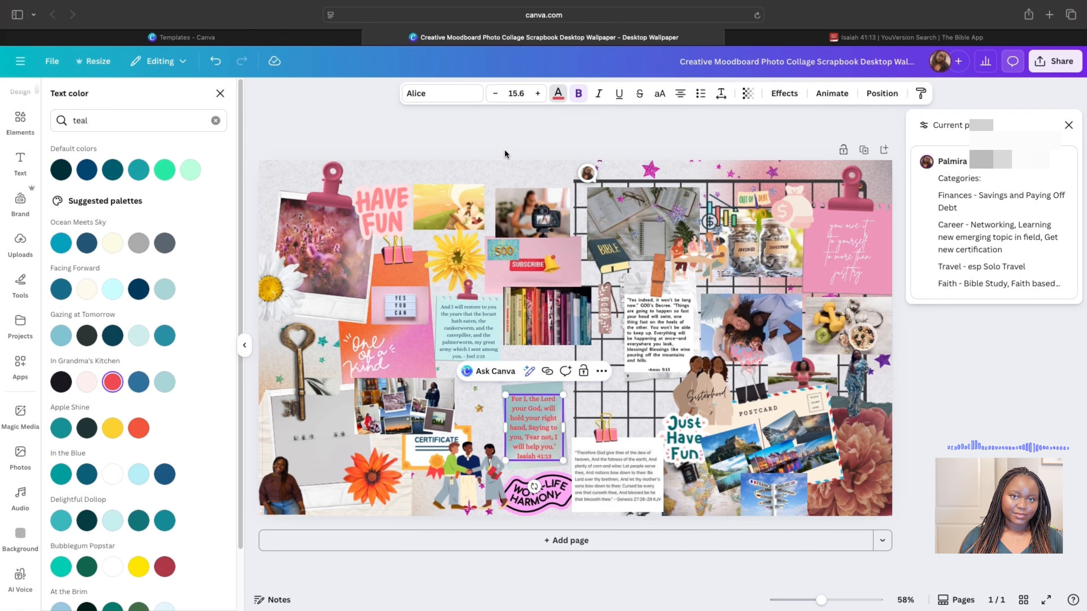
key(Escape)
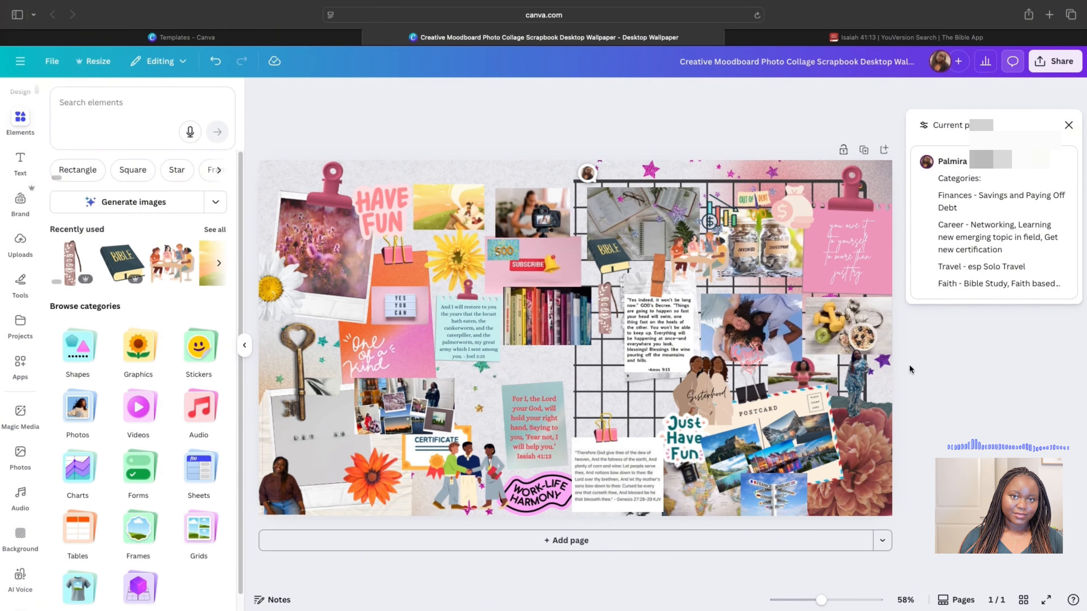
- Search elements for 'bouq' and add a shrunken bouquet-of-flowers photo
click(910, 366)
click(113, 106)
text(bouquet)
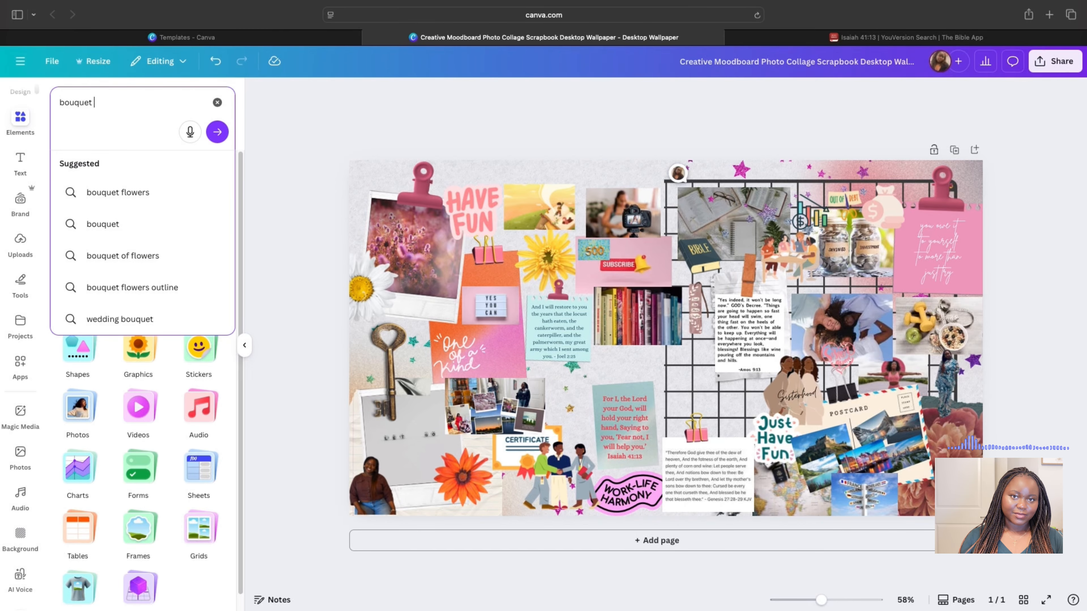
key(Return)
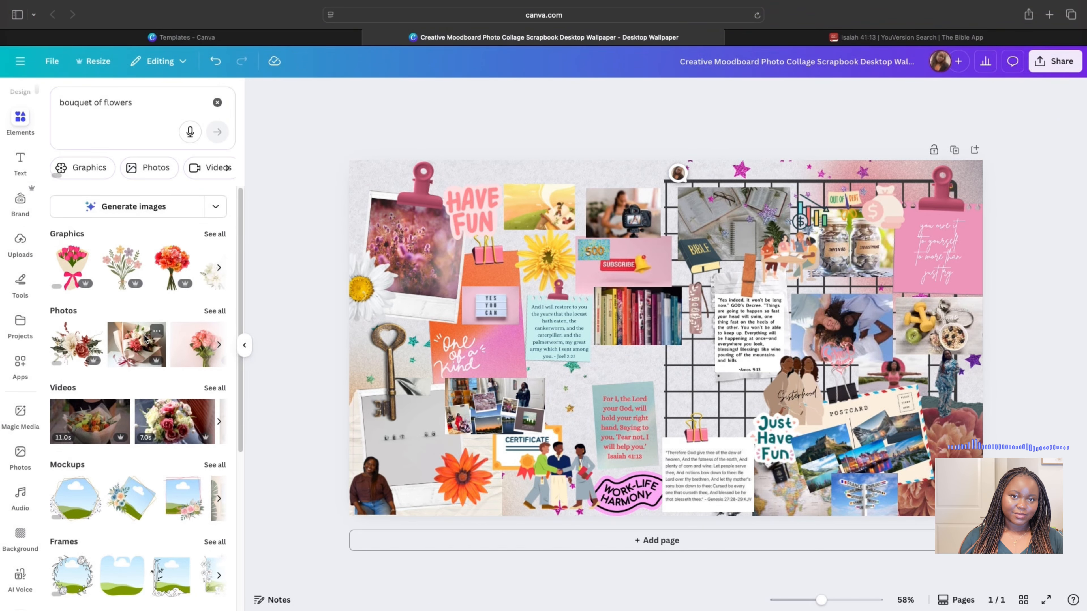
click(145, 339)
drag(853, 192, 598, 391)
- Delete the tilted bottom-right picture and move the bouquet there, tilted counter-clockwise
click(948, 452)
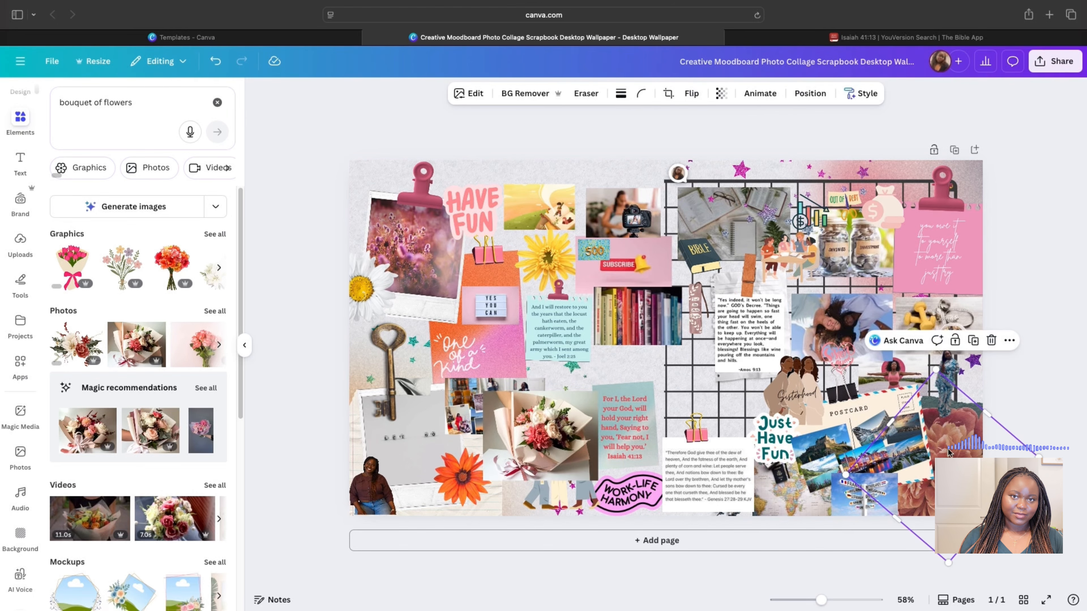
click(993, 342)
click(522, 450)
drag(522, 450, 923, 473)
drag(942, 533, 972, 526)
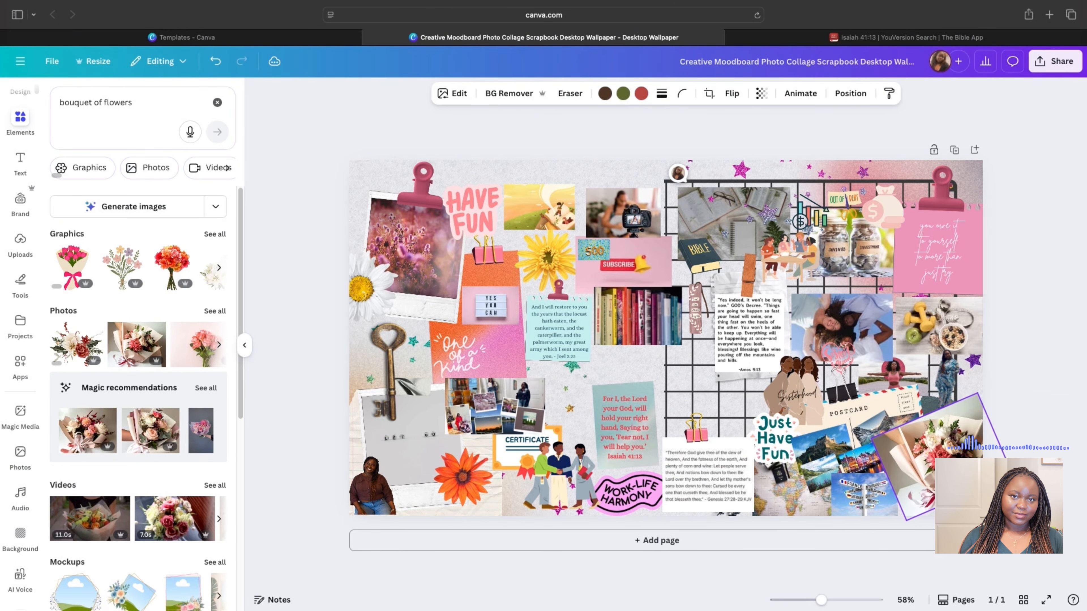
- Send the bouquet three layers back behind the travel photos, then shrink and nudge it
click(850, 93)
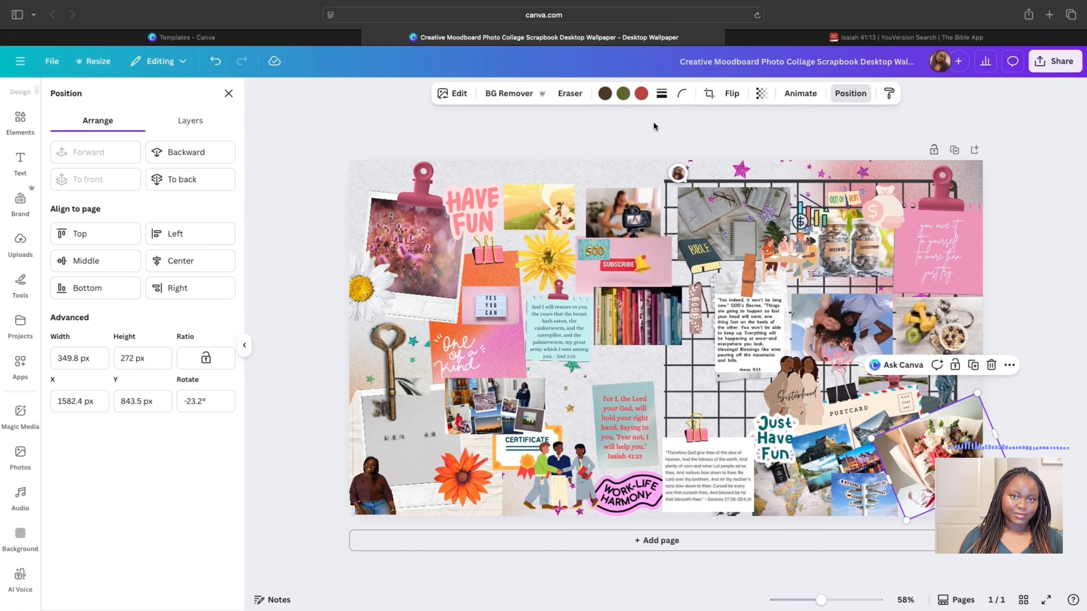
click(209, 152)
click(209, 152)
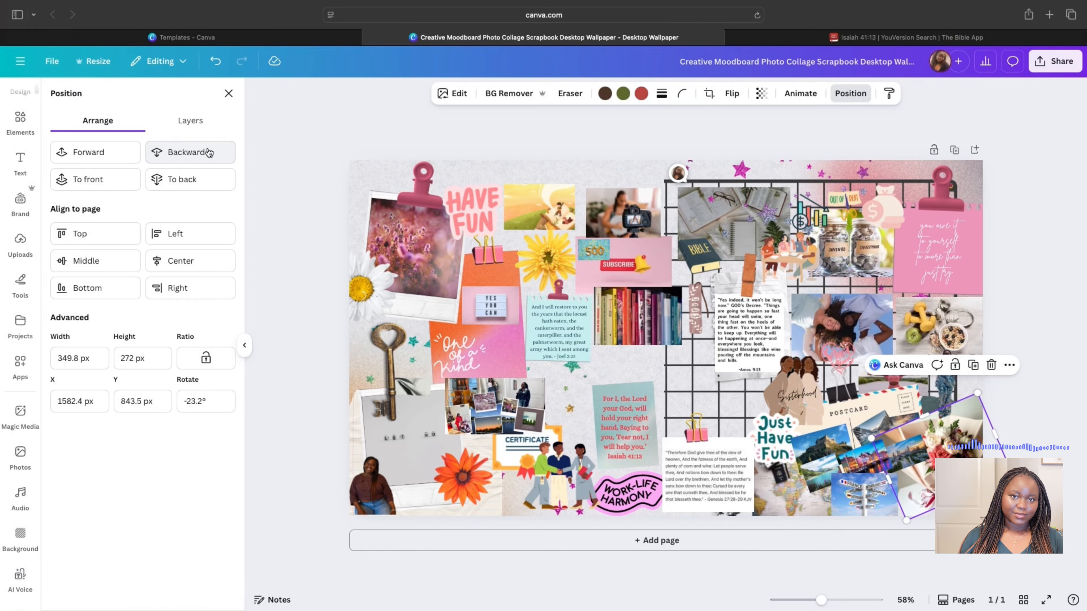
click(209, 152)
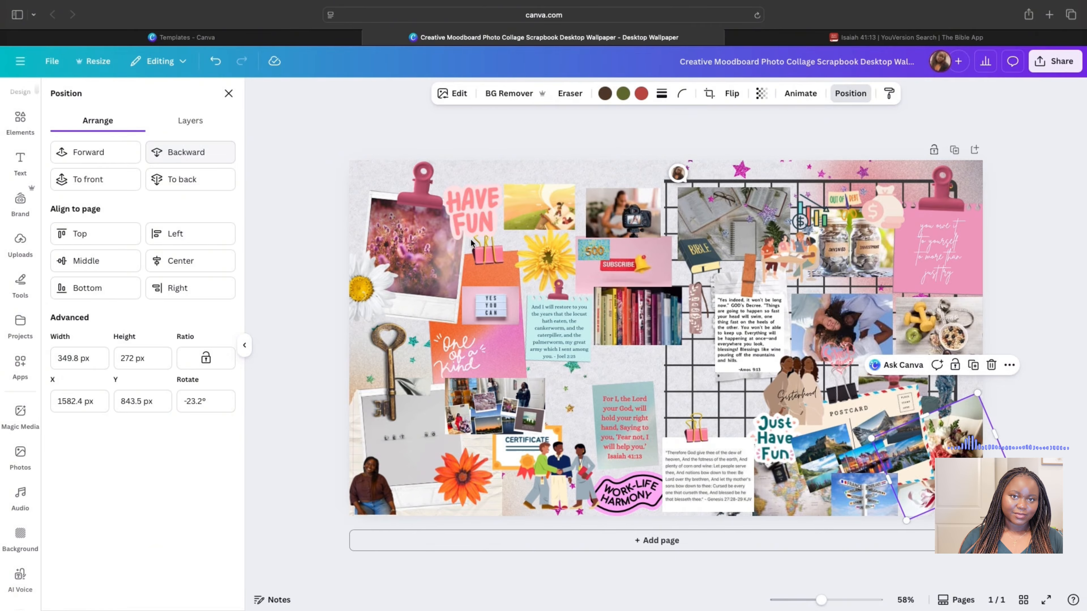
drag(873, 439, 903, 448)
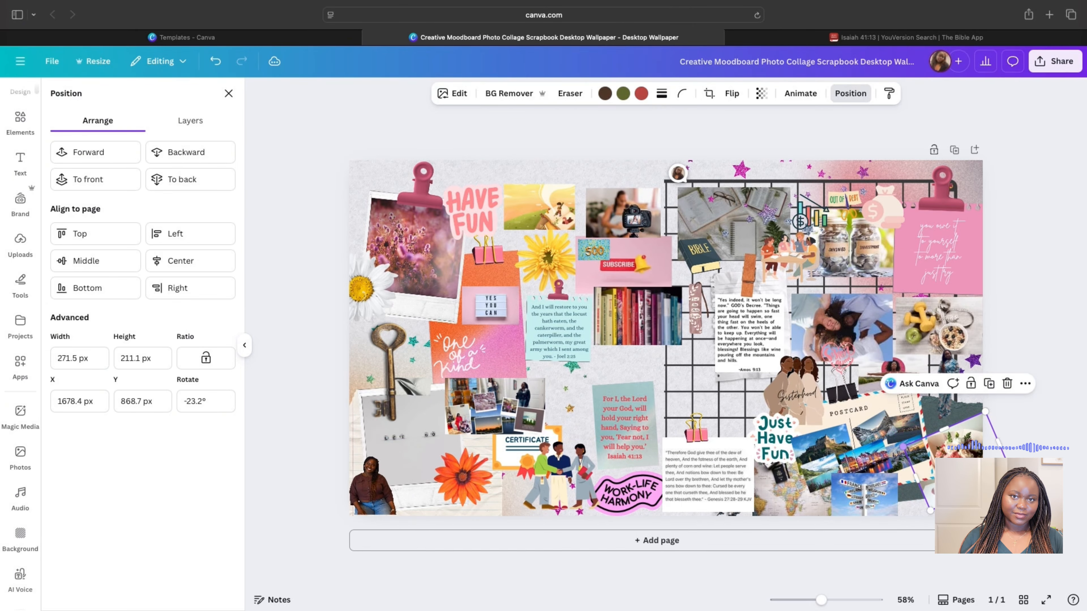
drag(971, 461, 964, 453)
click(1019, 399)
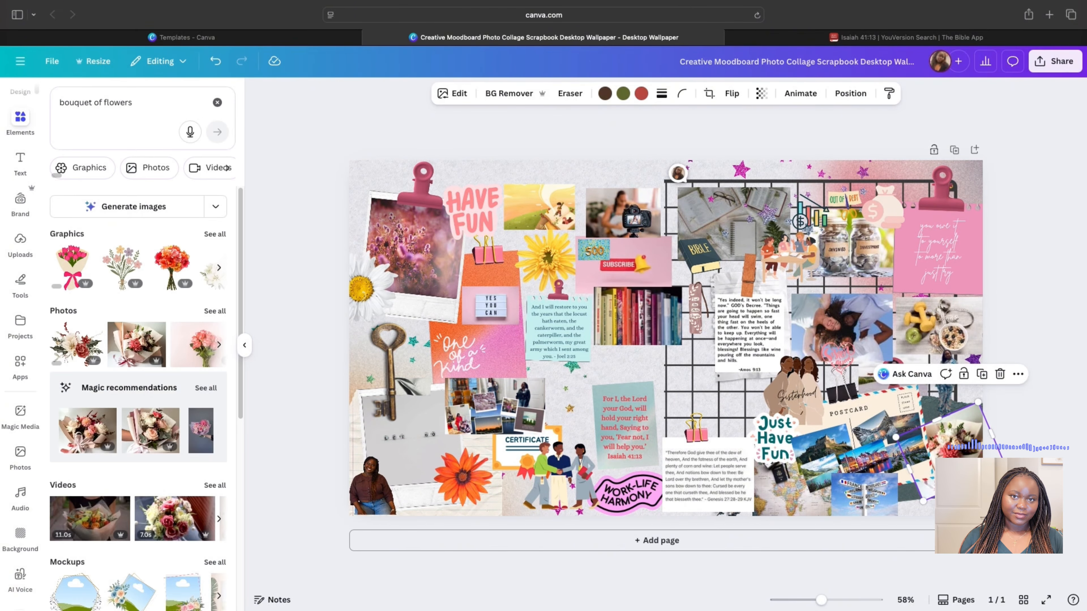
click(1020, 399)
- Search graphics for 'be you' and place a small Be you sticker near the top
triple_click(103, 102)
text(be you)
key(Return)
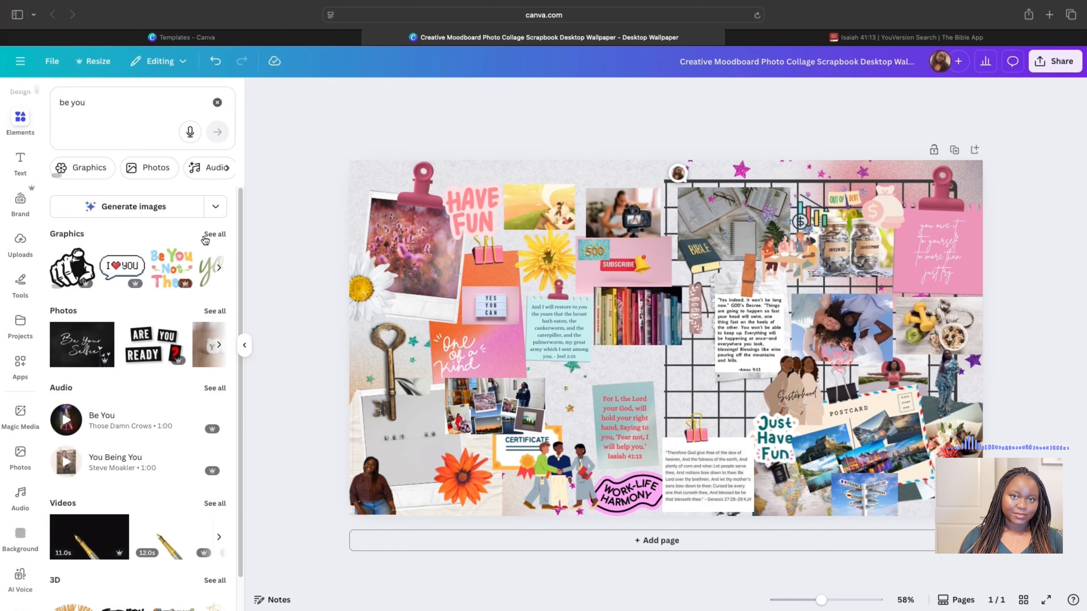
click(210, 235)
scroll(123, 359, down, 4)
scroll(123, 358, down, 2)
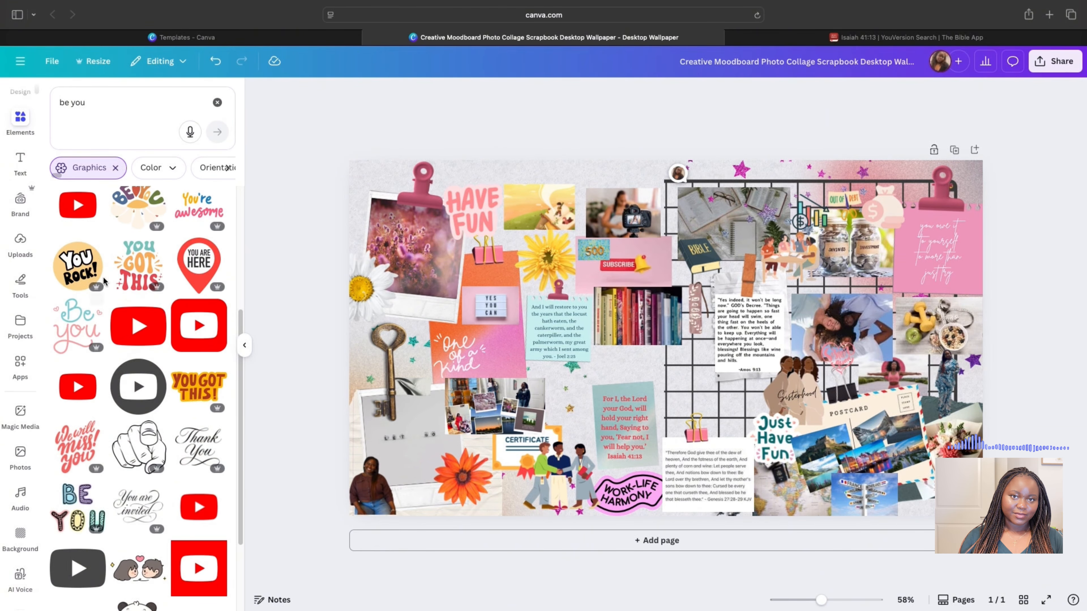
click(78, 312)
drag(601, 266, 581, 181)
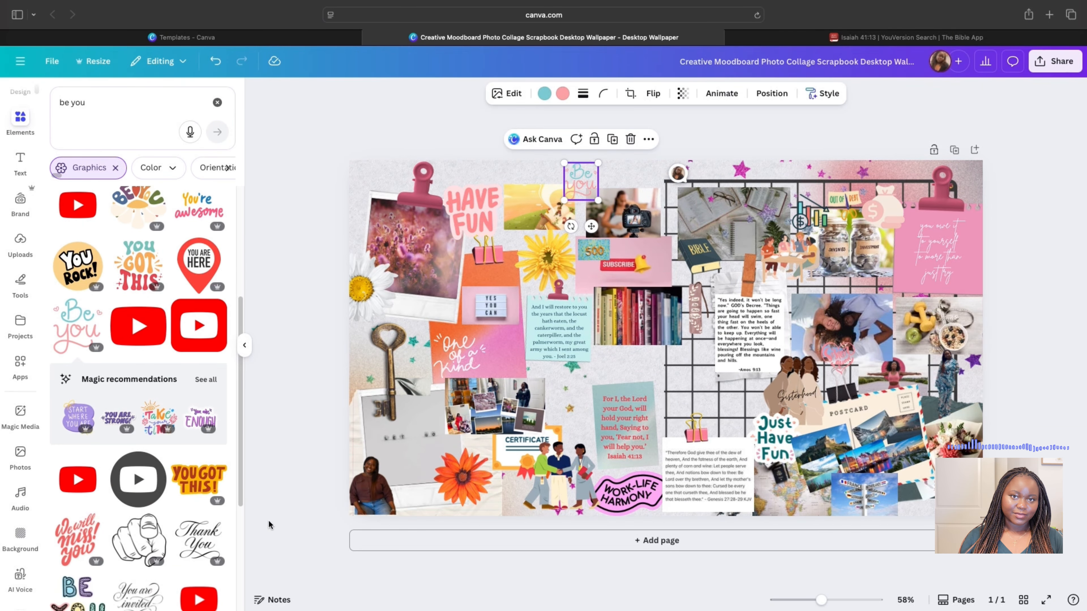
- Add a Start where you are sticker at right and a You got this! sticker at bottom-left
click(78, 416)
drag(591, 267, 921, 357)
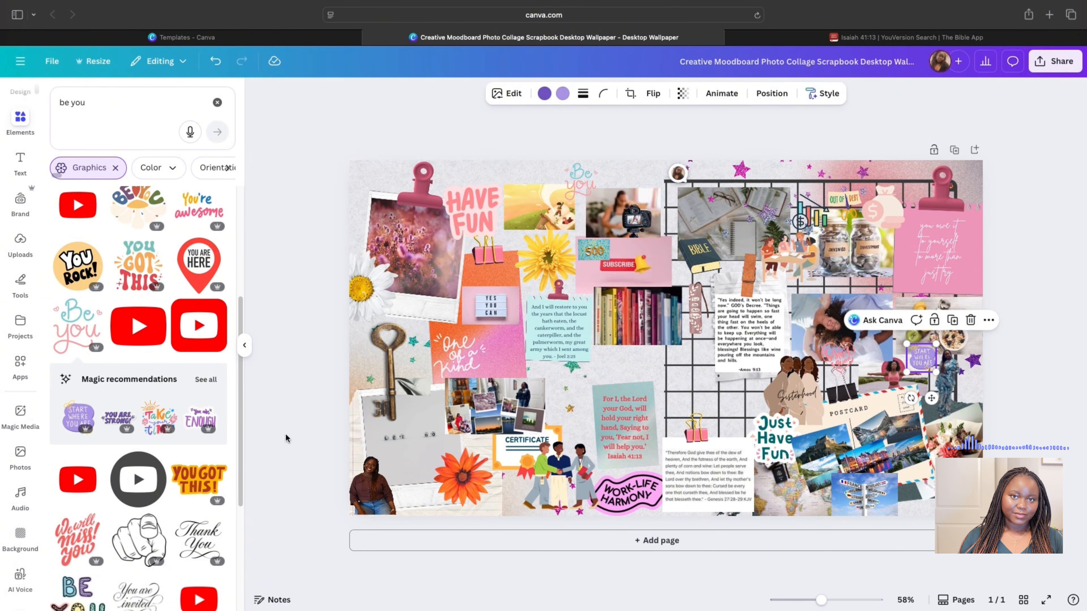
click(286, 438)
scroll(199, 342, down, 4)
click(199, 315)
drag(540, 270, 737, 377)
drag(764, 391, 505, 499)
drag(479, 484, 484, 487)
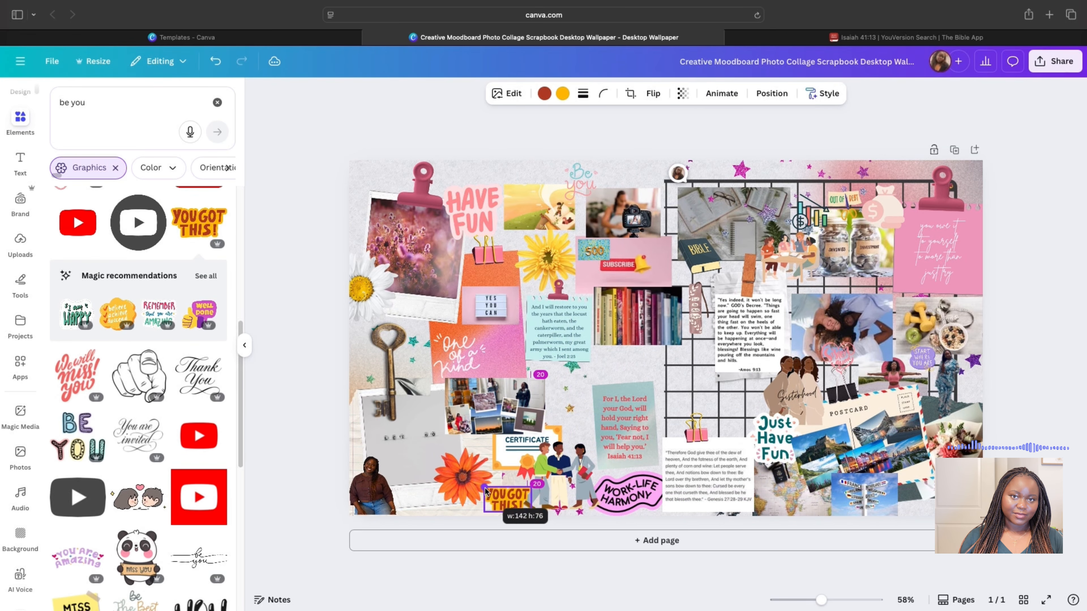
click(272, 543)
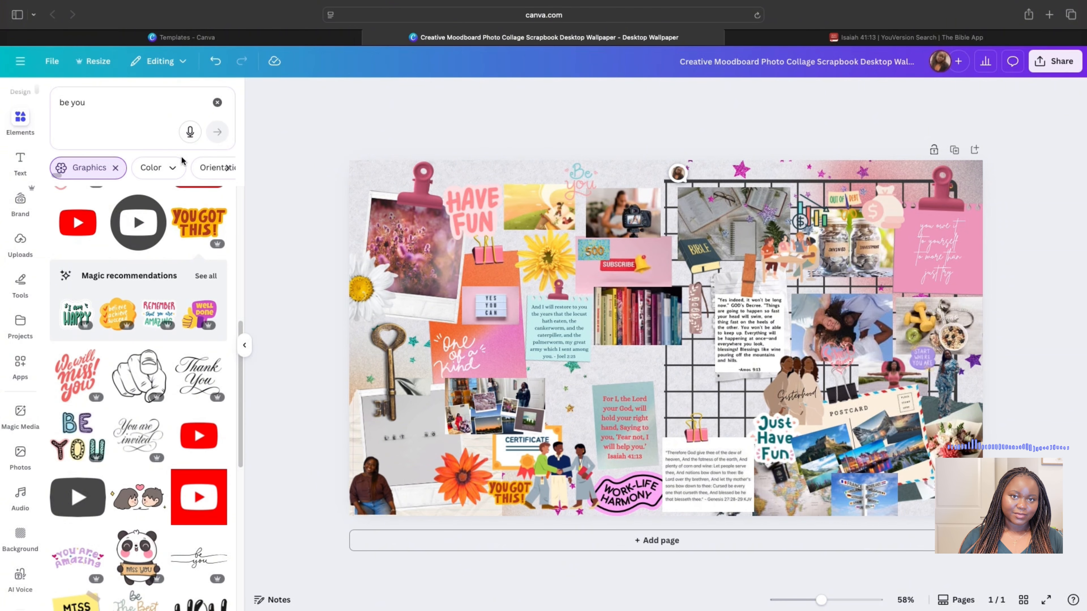
- Paste a black quote image, try resizing it, then remove it
click(806, 335)
key(super+v)
drag(665, 338, 888, 198)
click(1022, 197)
click(893, 179)
drag(987, 159, 696, 363)
click(709, 324)
- Search 'famous motivational quotes' and place a Love Yourself sticker at the lower left
triple_click(106, 103)
text(famous)
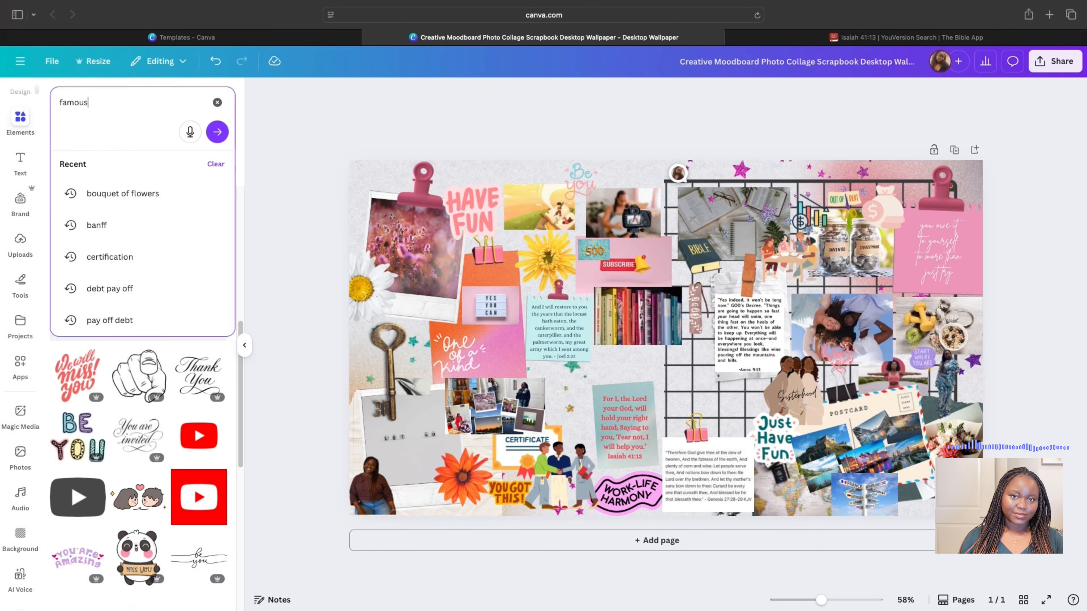
text( motivational quotes)
key(Return)
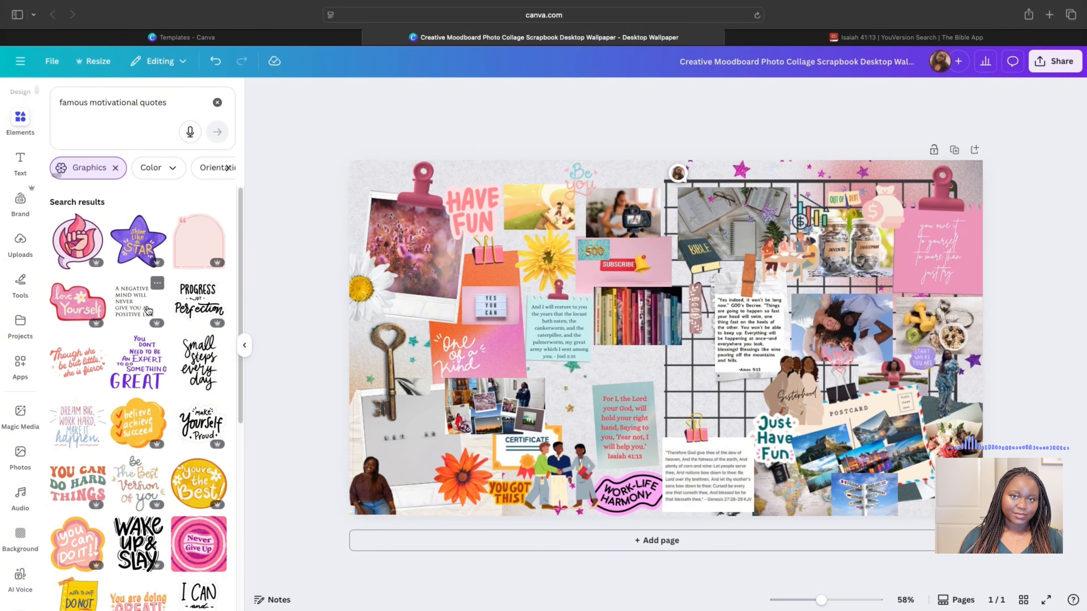
click(83, 303)
drag(452, 193, 836, 452)
drag(855, 472, 406, 376)
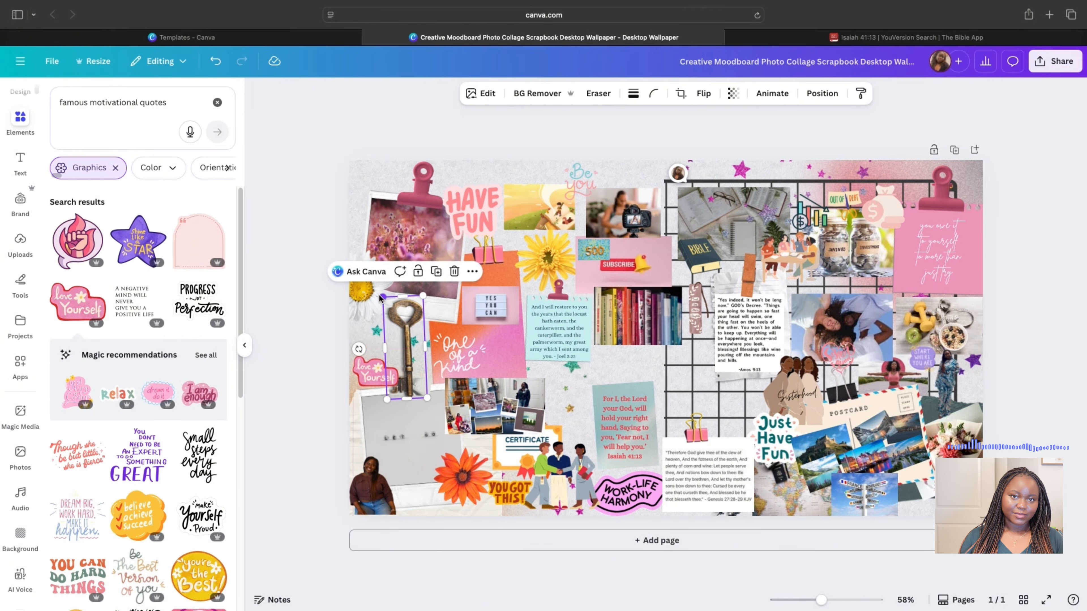
drag(383, 296, 394, 328)
drag(412, 364, 410, 502)
click(307, 234)
- Add the empty pink quote frame on the left, and shrink and rotate the key picture
click(202, 238)
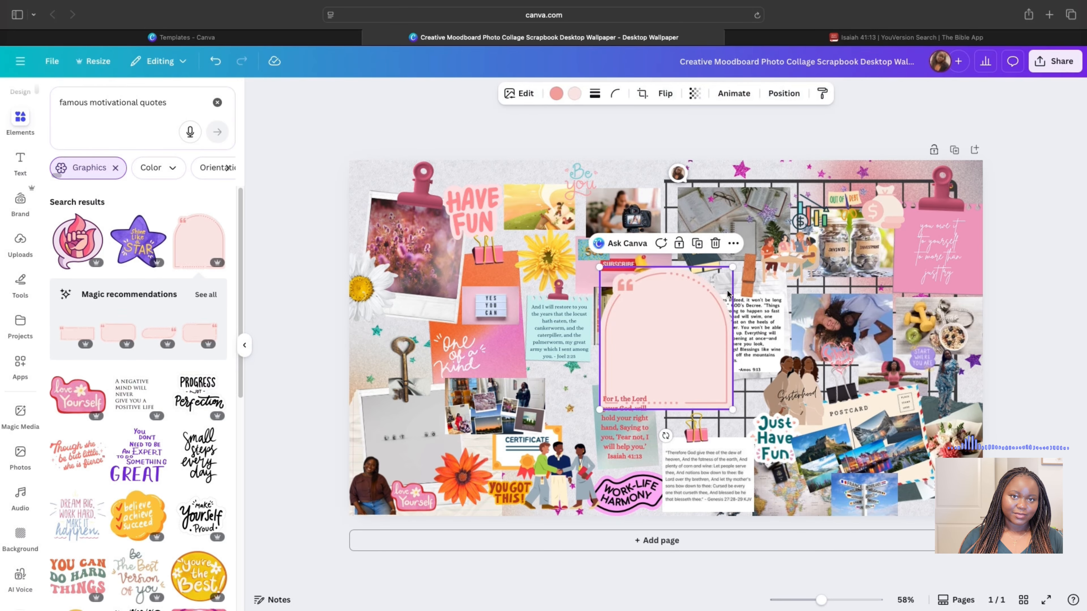
drag(736, 264, 406, 325)
drag(404, 394, 545, 415)
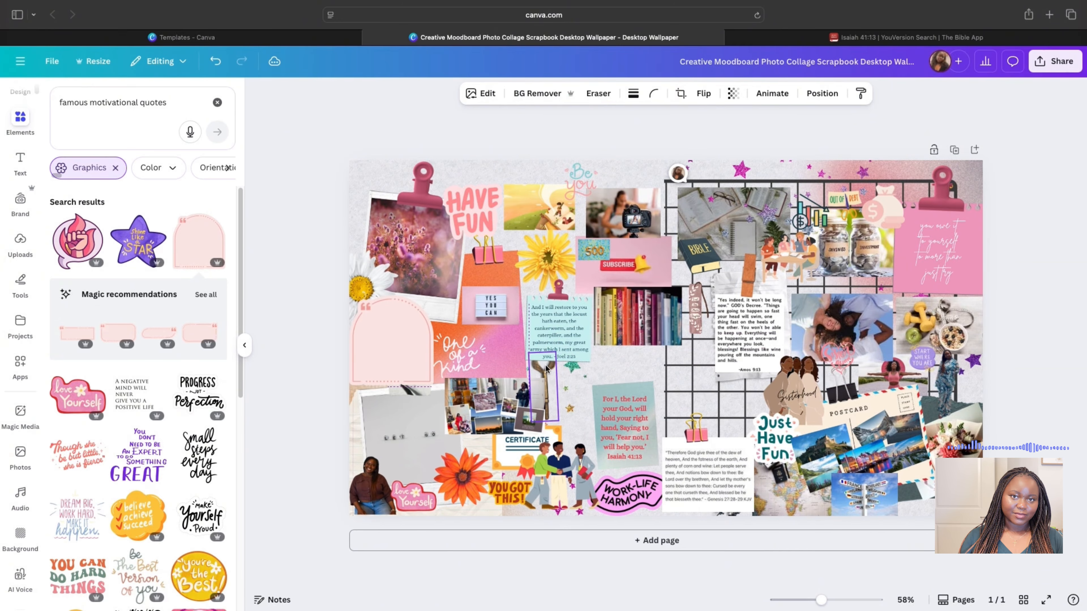
drag(530, 353, 516, 408)
mouse_move(548, 398)
mouse_down()
mouse_move(547, 373)
mouse_move(542, 380)
mouse_up()
click(299, 417)
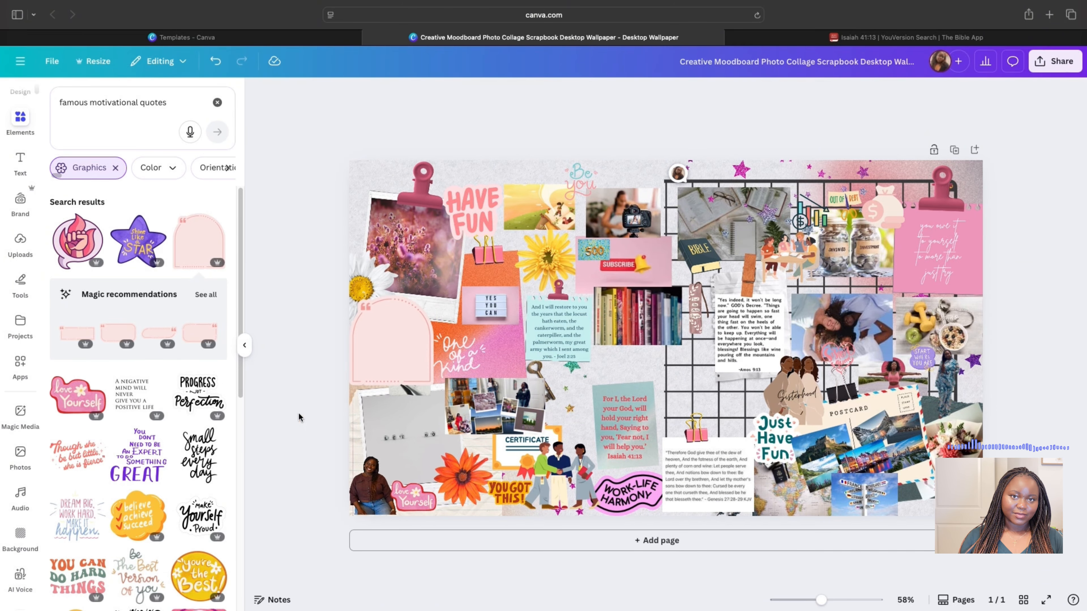
scroll(128, 462, down, 5)
click(625, 428)
- Duplicate the Isaiah 41:13 box onto the pink frame and paste the Isaiah 41:10 verse into it
click(665, 371)
drag(625, 433, 388, 344)
double_click(388, 344)
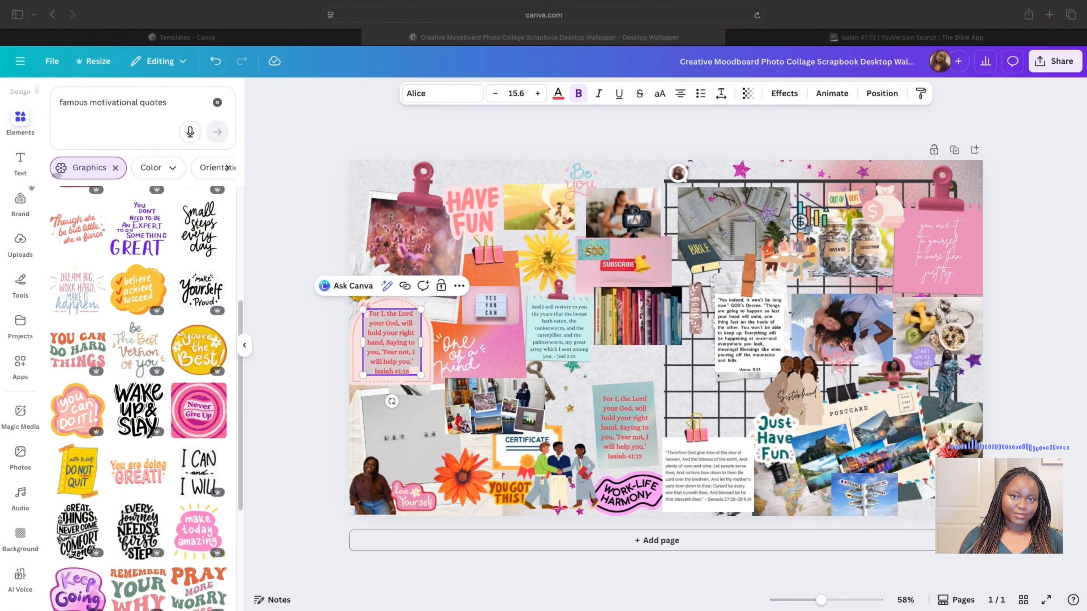
right_click(368, 316)
click(389, 395)
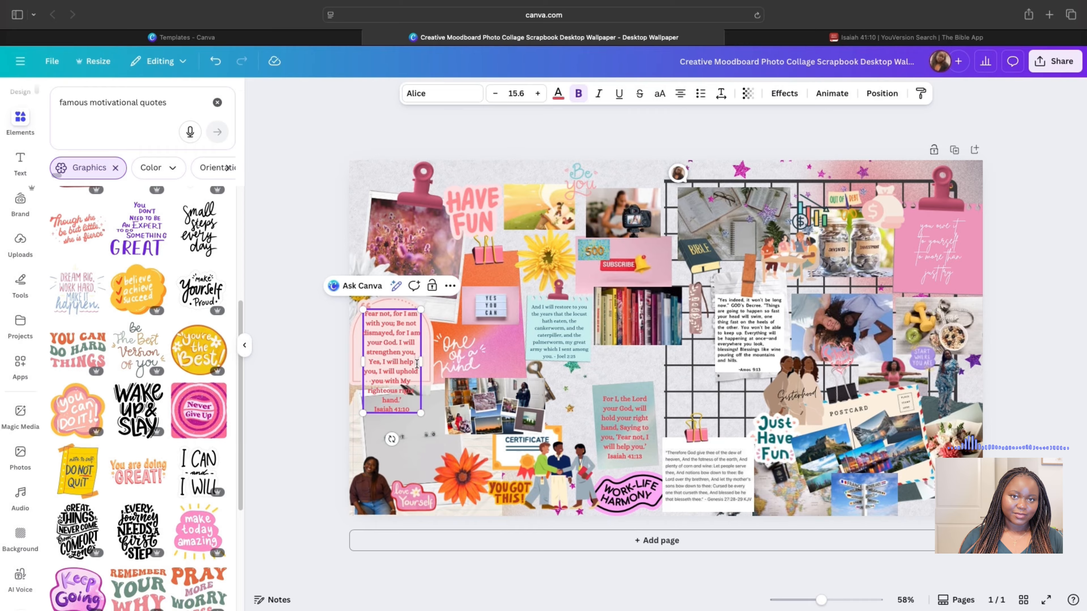
drag(422, 361, 445, 351)
drag(363, 343, 349, 348)
- Join the reference with a dash, fit the verse inside the frame, and set font size 14.6
click(379, 371)
key(BackSpace)
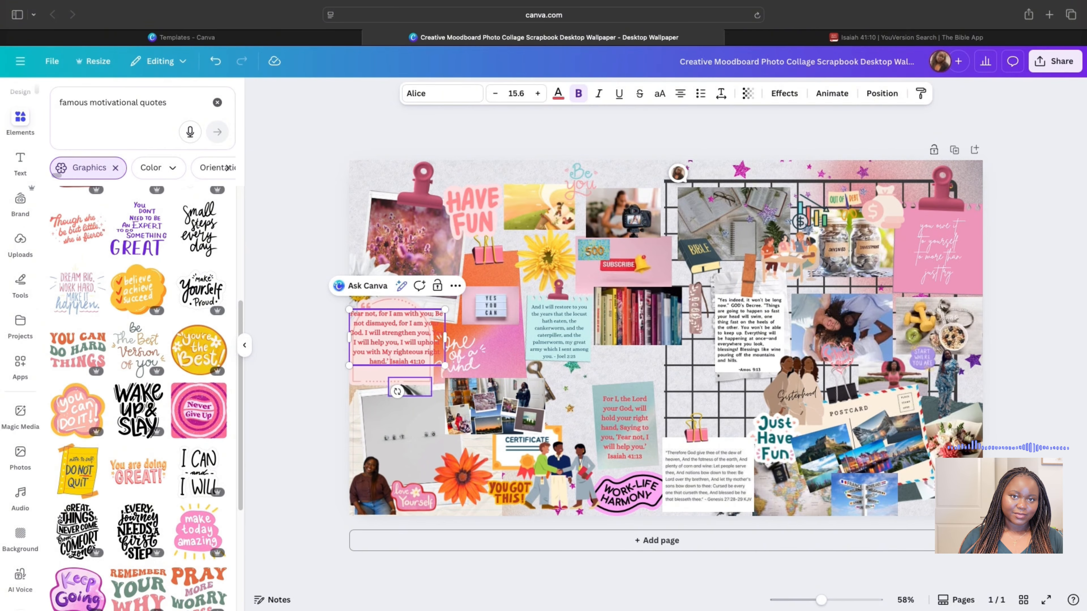
text(-)
drag(443, 334, 403, 347)
click(458, 353)
click(402, 342)
drag(446, 343, 428, 349)
drag(402, 357, 396, 337)
click(495, 94)
click(473, 133)
click(294, 386)
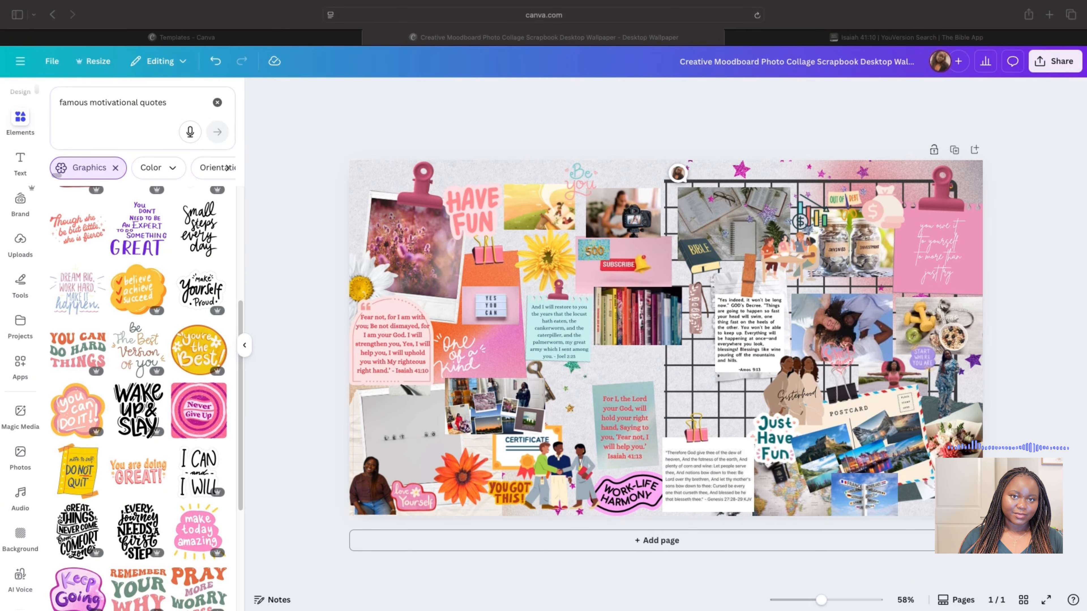
- Paste the hope script word above the subscribe picture and faith above HAVE FUN
click(604, 366)
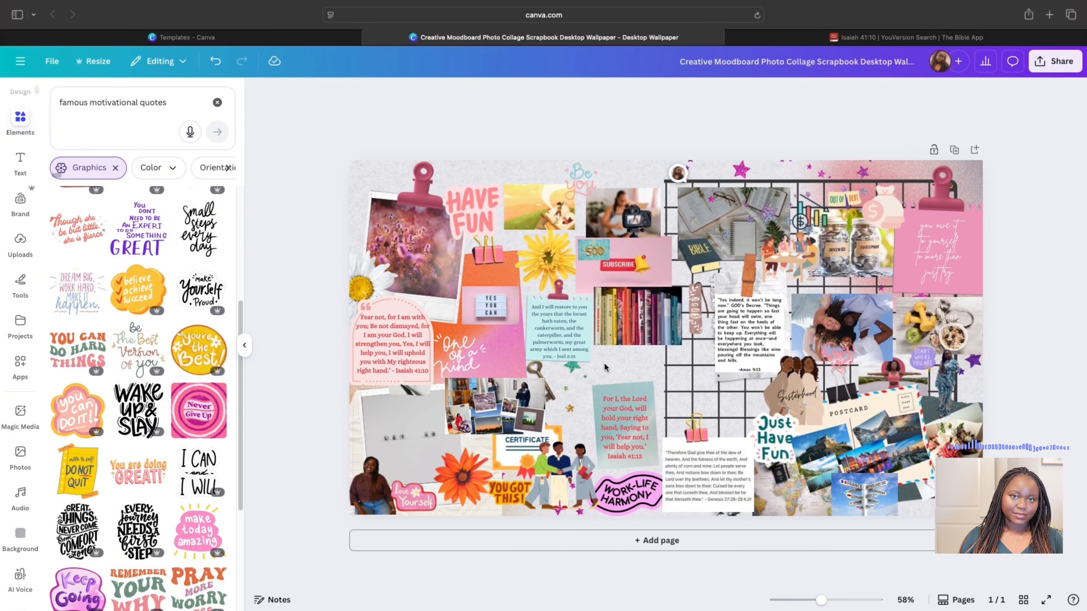
key(super+v)
drag(689, 458, 659, 287)
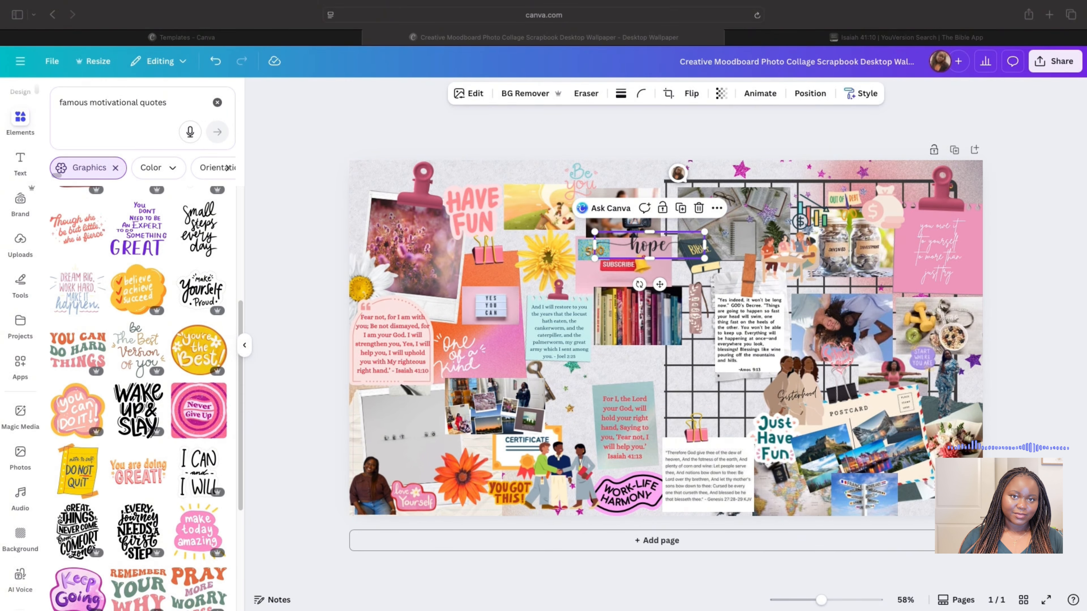
click(486, 181)
key(super+v)
drag(494, 173, 532, 172)
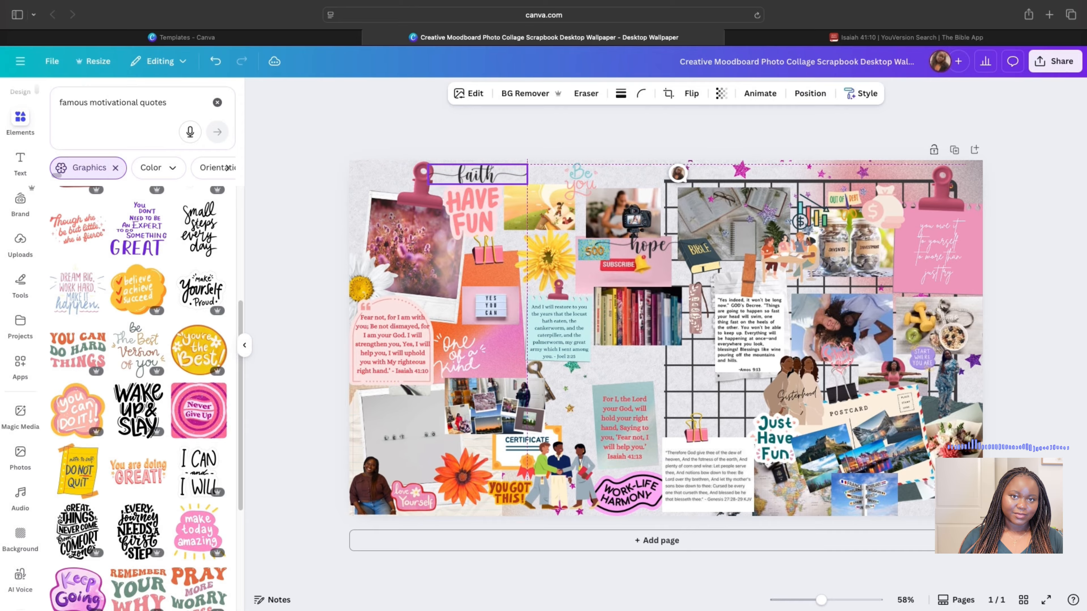
click(535, 125)
- Replace the grey bottom-left photo with the pasted picnic photo, enlarged and slightly tilted
key(super+Tab)
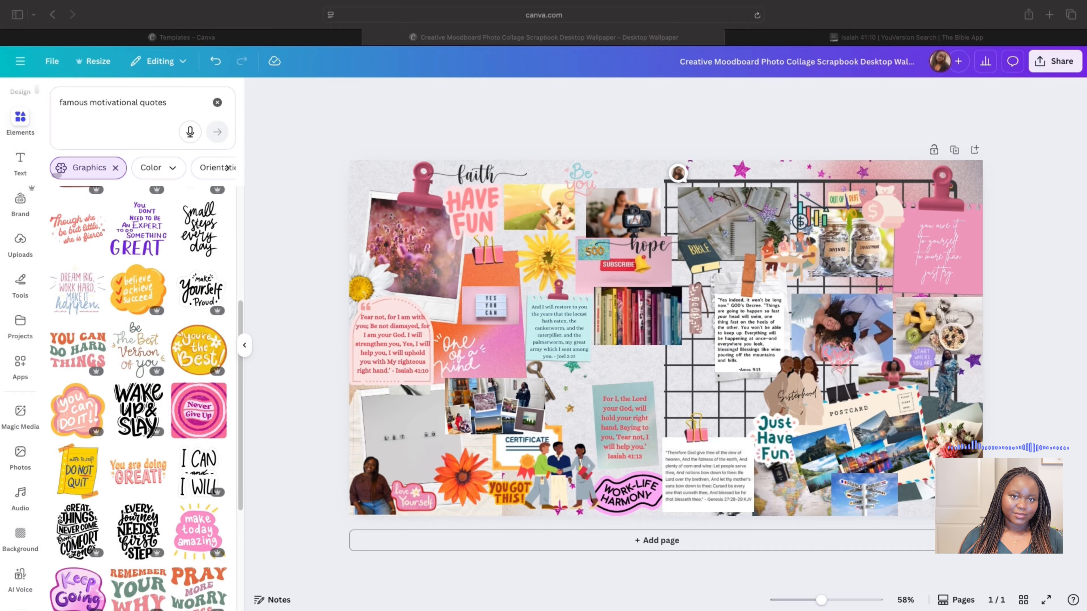
click(680, 373)
key(super+v)
click(422, 434)
key(BackSpace)
mouse_move(426, 500)
mouse_down()
mouse_move(423, 447)
mouse_move(407, 476)
mouse_move(416, 462)
mouse_move(423, 492)
mouse_move(412, 494)
mouse_up()
mouse_move(411, 453)
mouse_down()
mouse_move(420, 473)
mouse_move(411, 456)
mouse_up()
- Search graphics for 'girlie pinic'
triple_click(158, 104)
text(girlie pin)
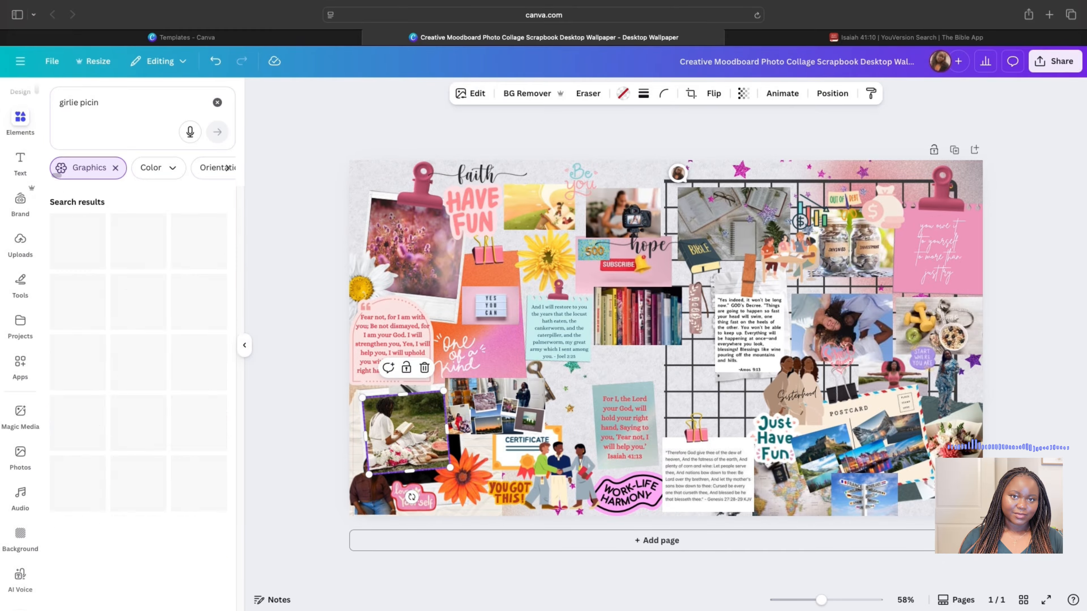
text(ic)
key(Return)
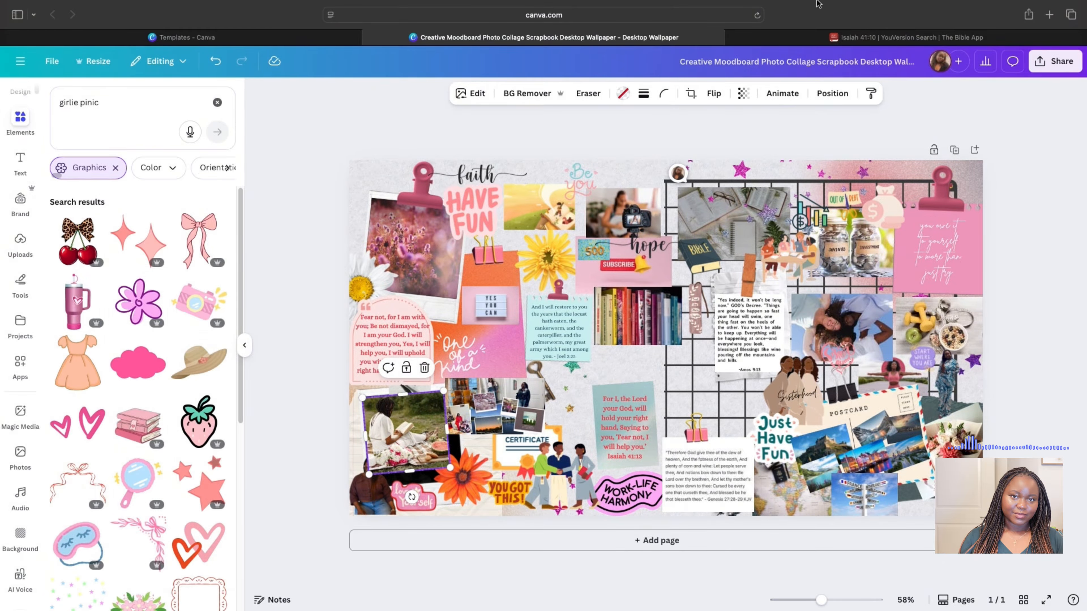